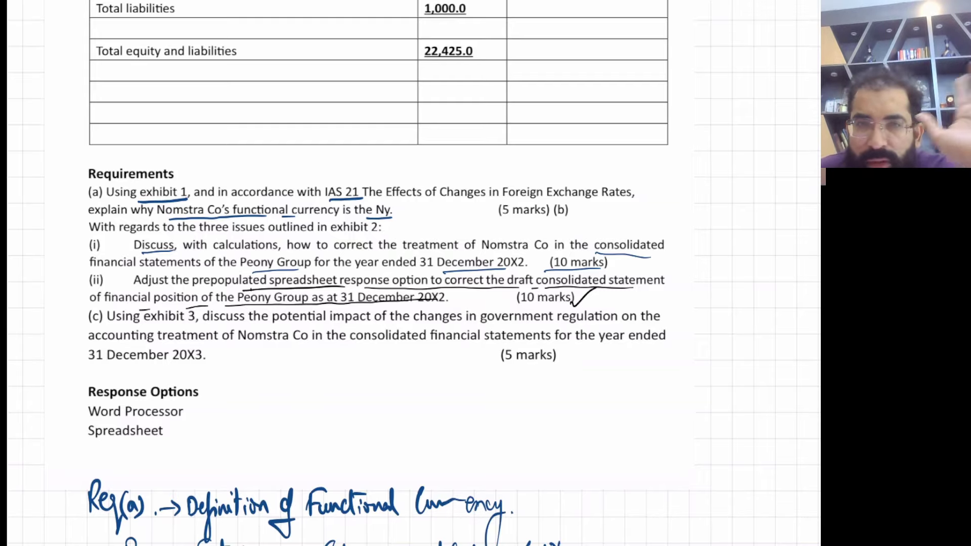
- Review the draft consolidated SOFP and the handwritten workings for goodwill, impairment, exchange losses and the correcting entries
scroll(404, 273, "up", 9)
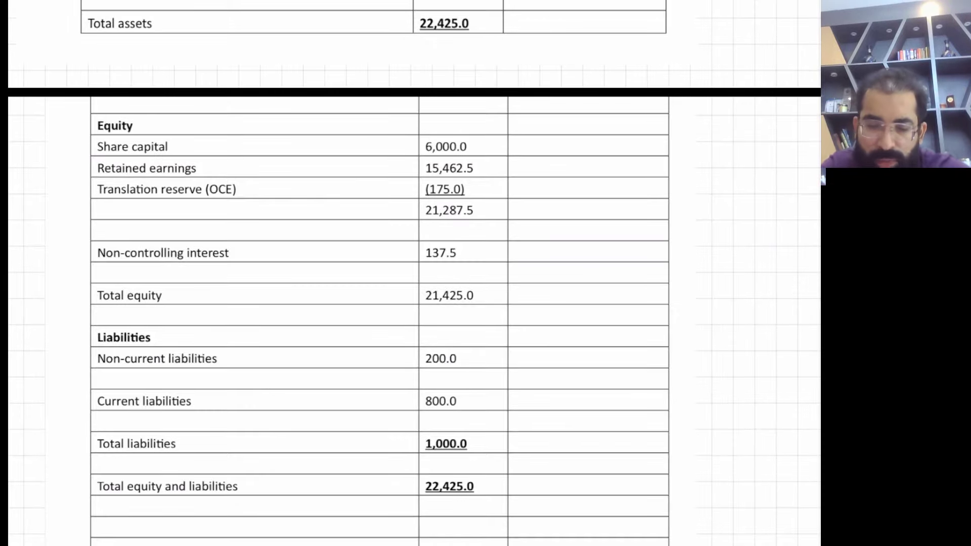
scroll(430, 273, "up", 10)
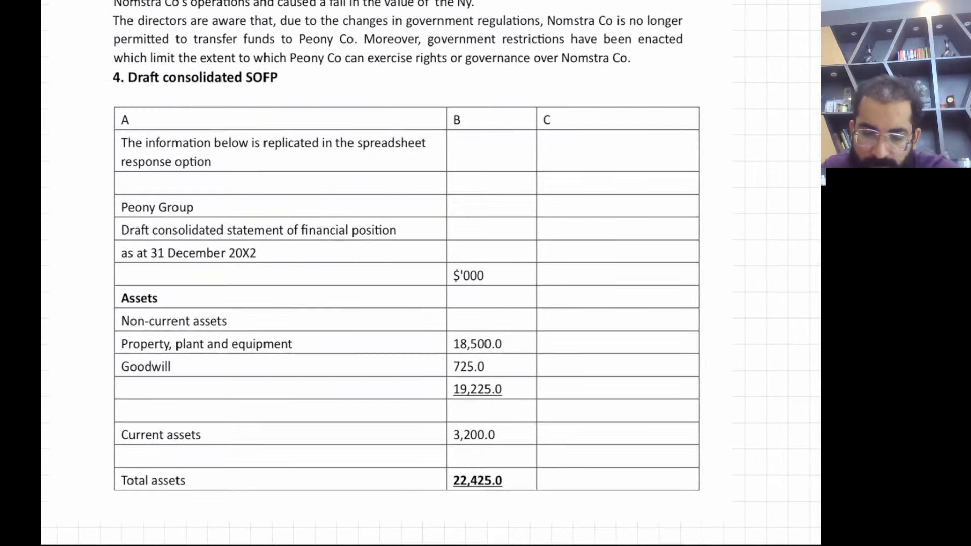
scroll(430, 274, "down", 20)
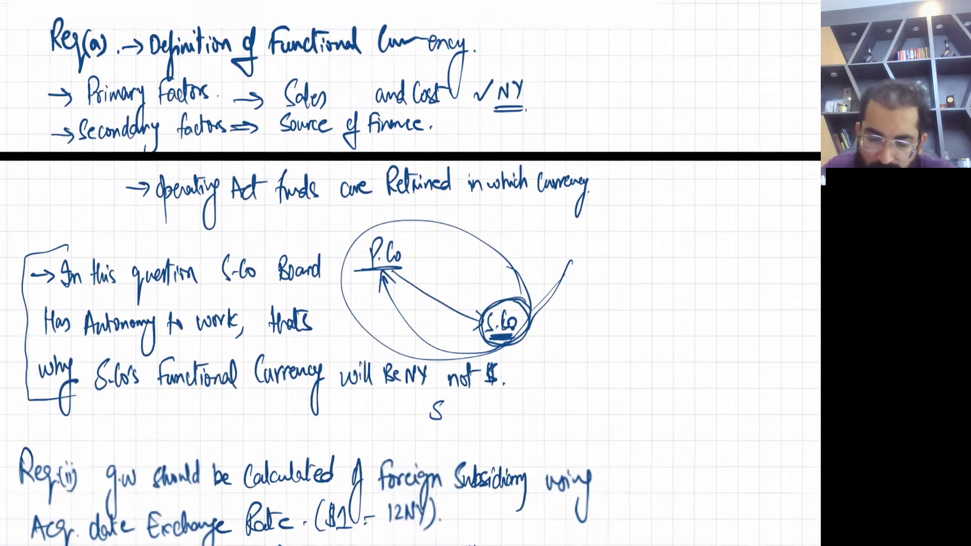
scroll(435, 273, "down", 3)
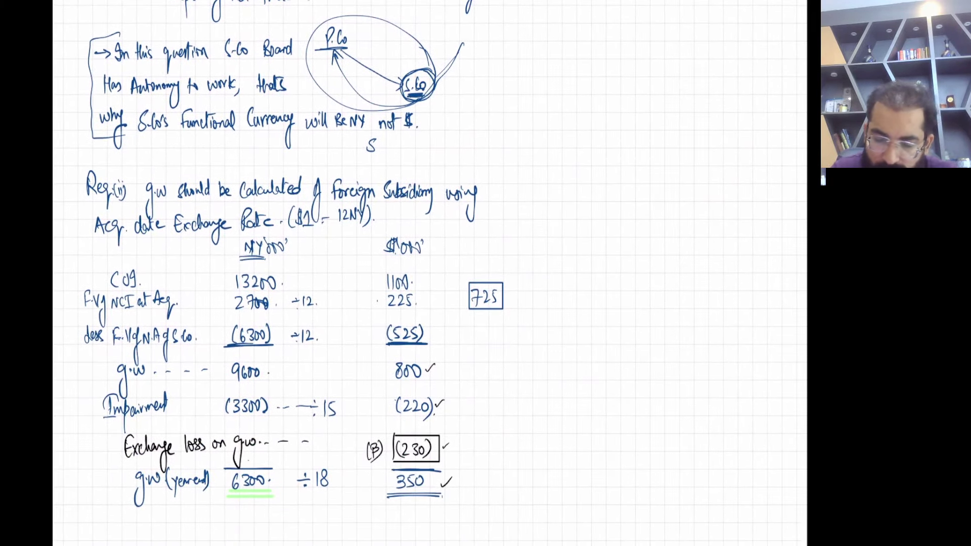
scroll(430, 273, "down", 15)
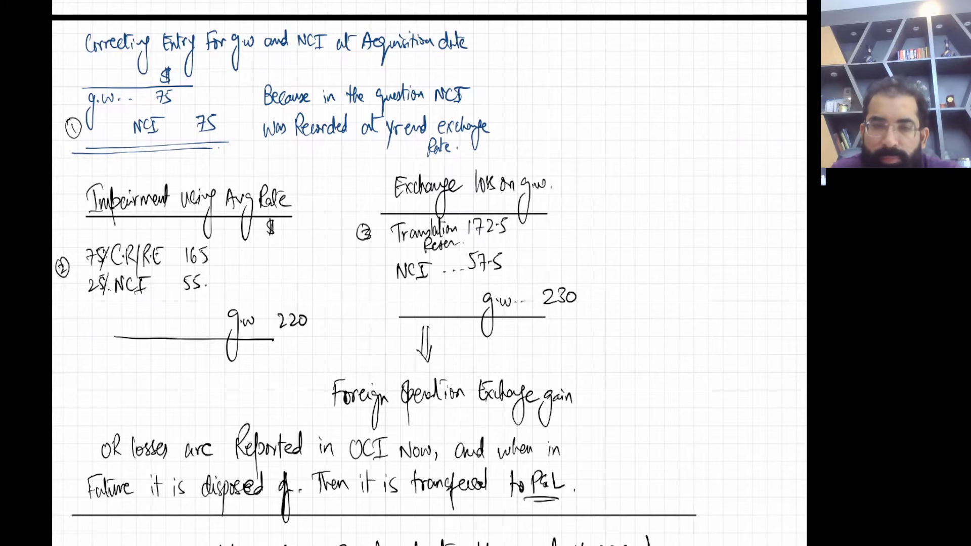
scroll(430, 273, "down", 15)
scroll(430, 273, "down", 5)
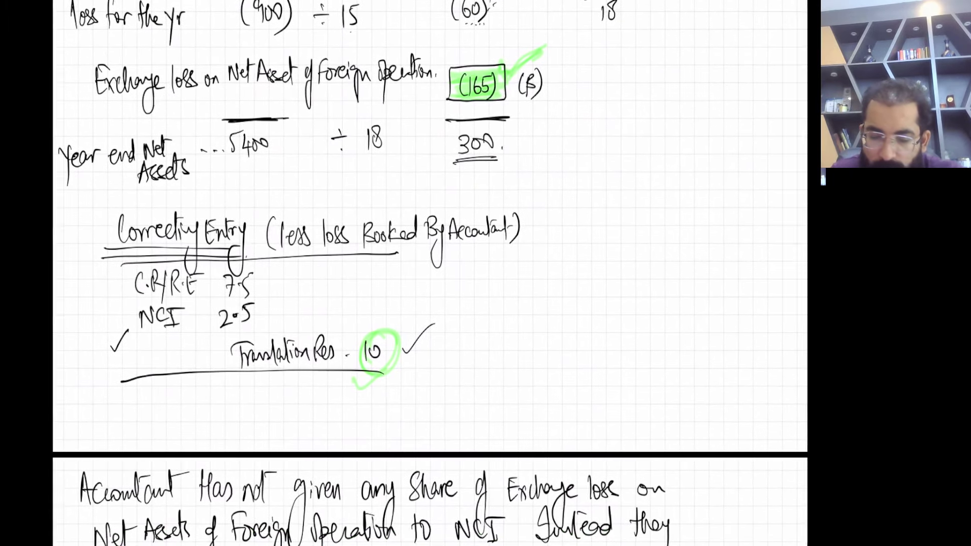
scroll(430, 273, "down", 10)
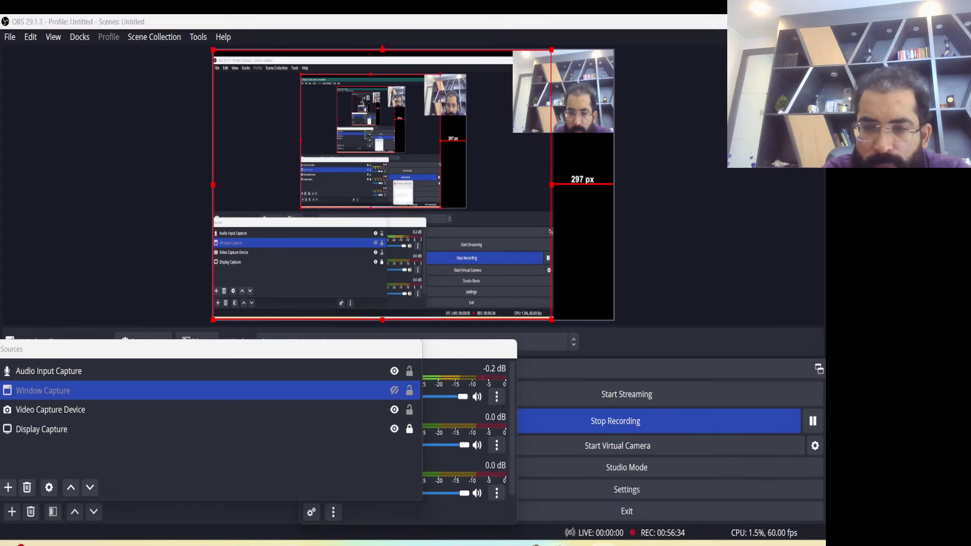
- Switch to the Peony Group workbook in Excel and go through the adjustment column headings from NCI at HR to Revised
key("alt+Tab")
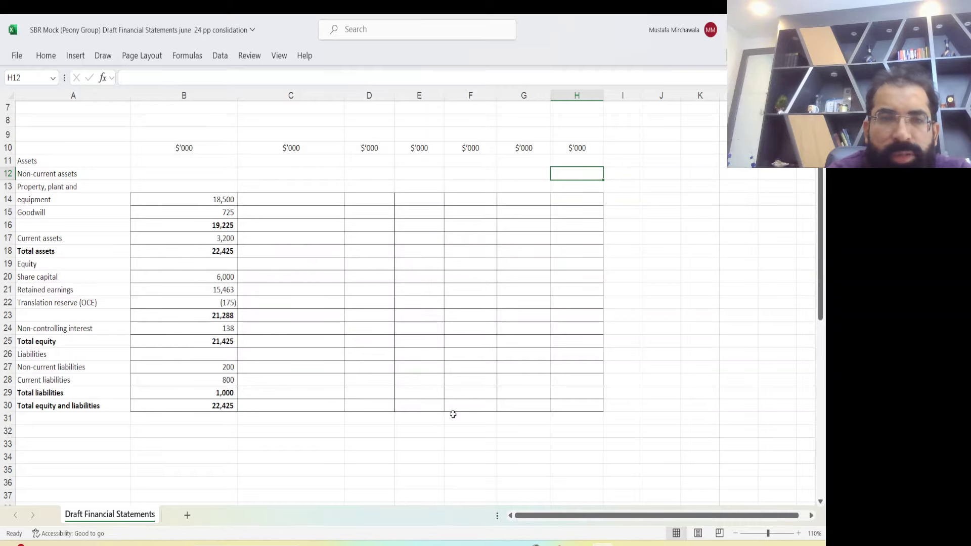
scroll(336, 306, "up", 3)
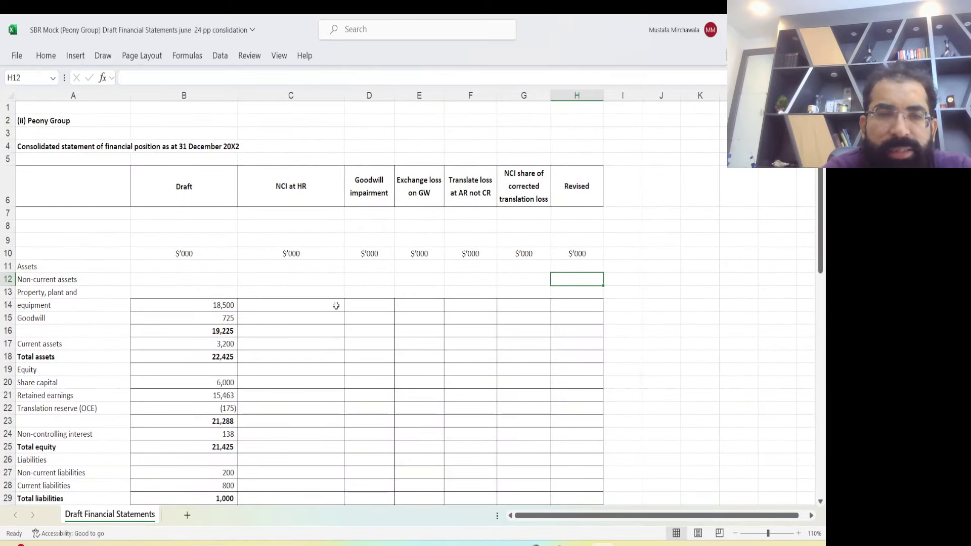
scroll(336, 306, "down", 1)
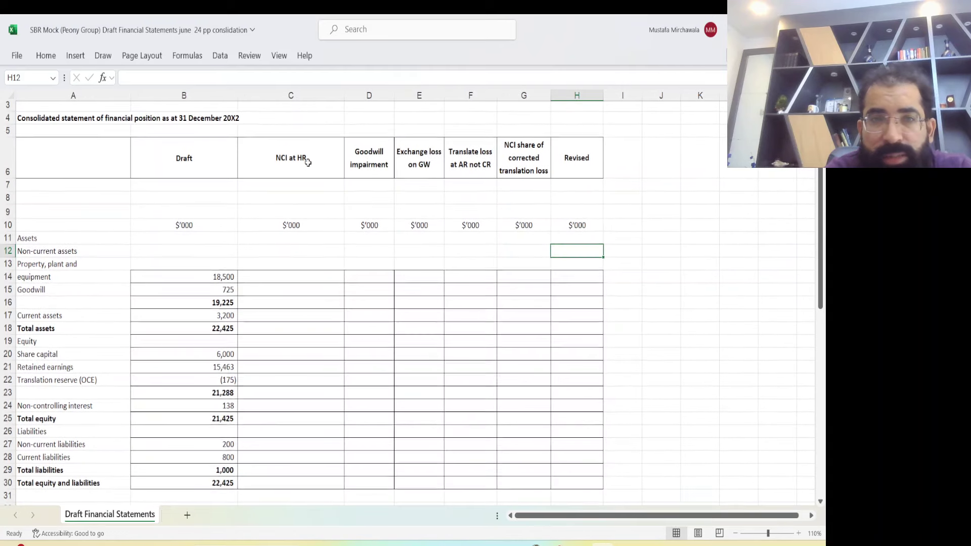
left_click(303, 158)
left_click(372, 160)
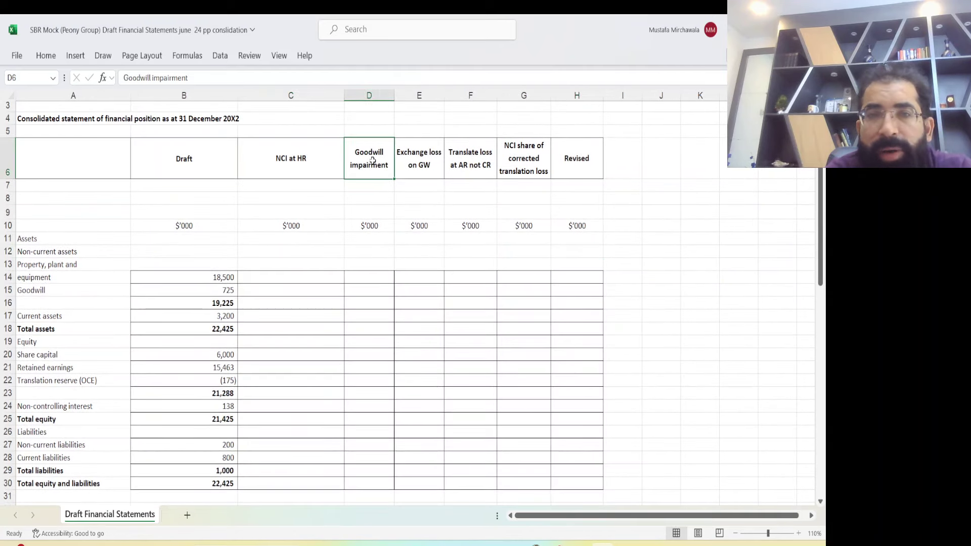
left_click(435, 161)
left_click(468, 162)
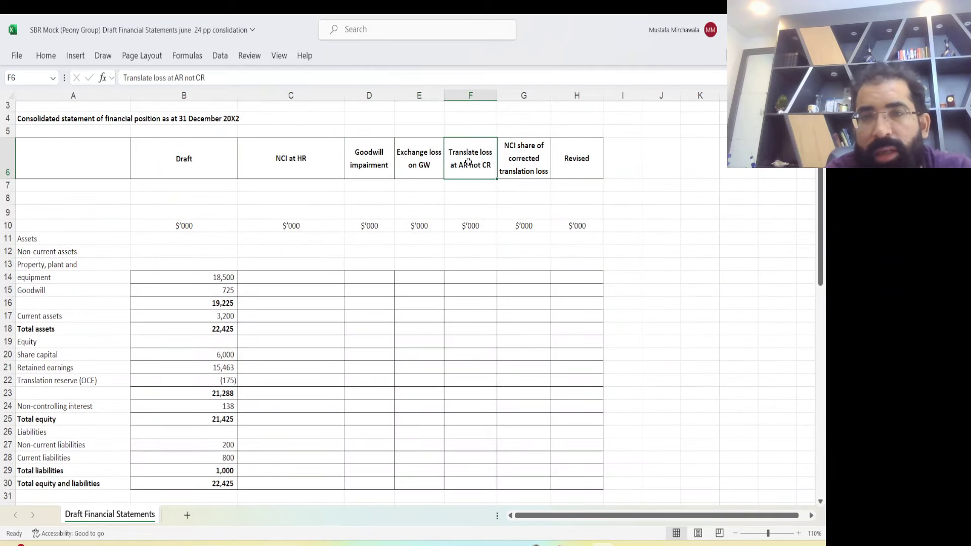
left_click(543, 155)
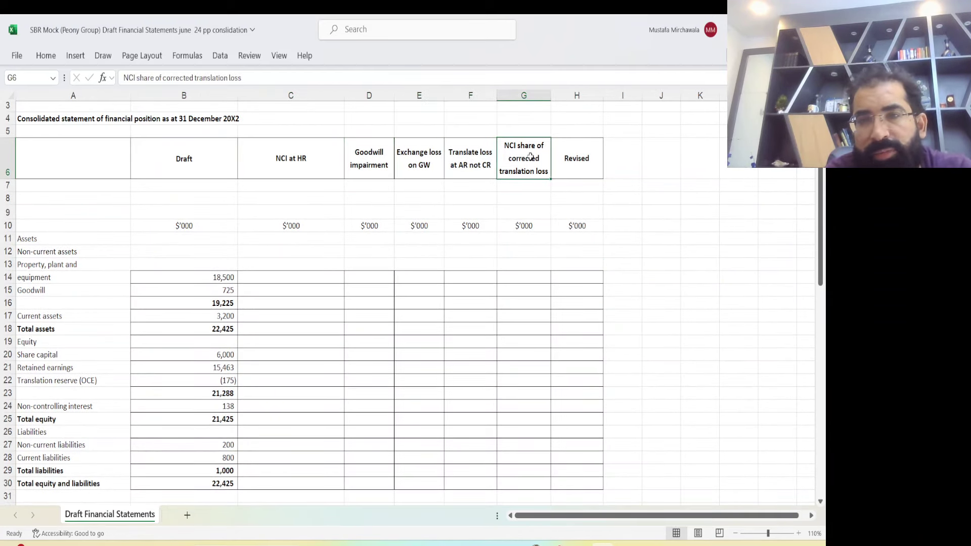
left_click(566, 164)
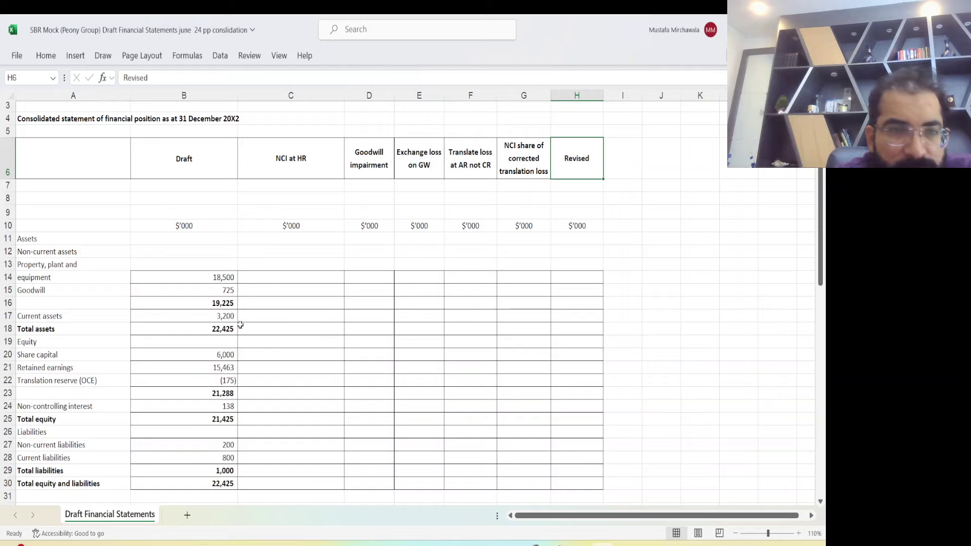
- In the NCI at HR column, enter 75 for goodwill in C15 and 75 for non-controlling interest in C24
left_click(251, 291)
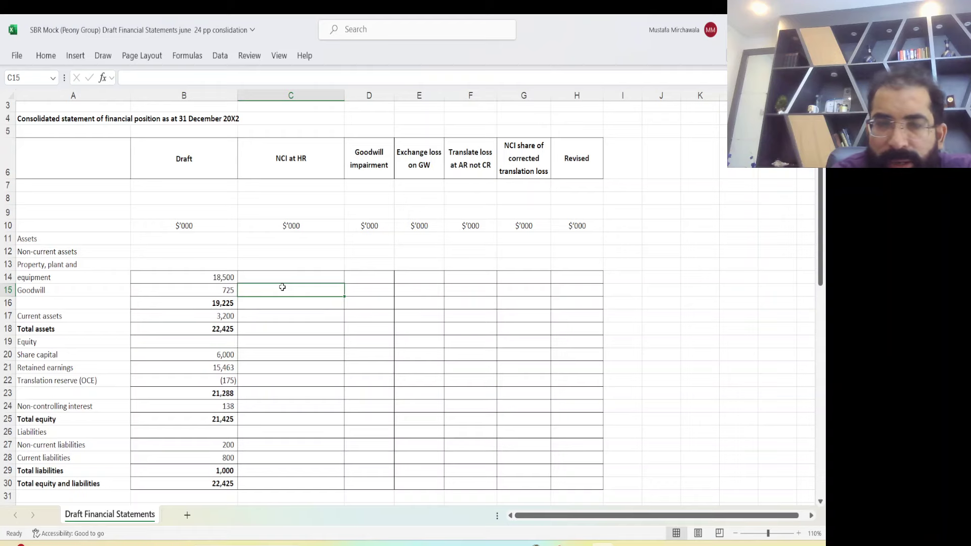
type("75")
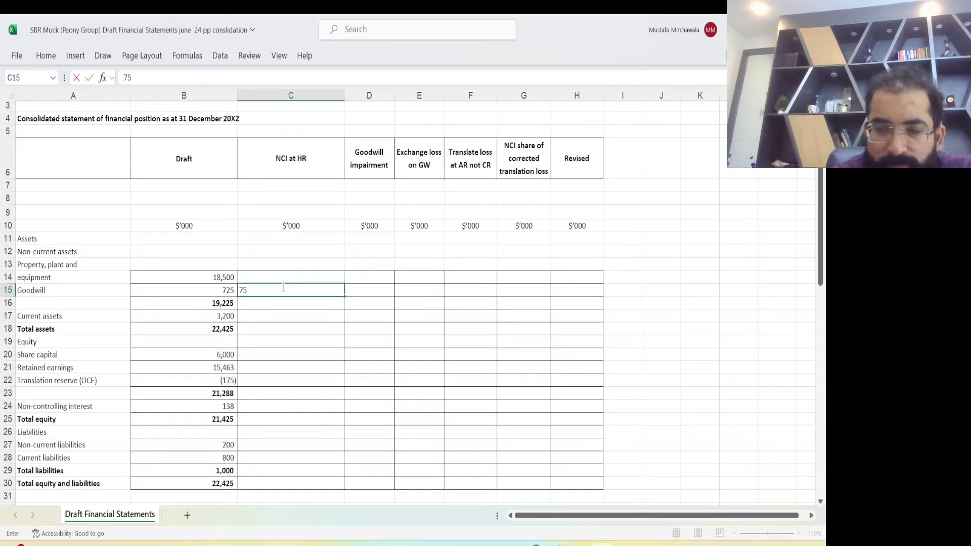
key("Return")
key("Down")
key("Down")
key("Down")
key("Down")
key("Down")
key("Down")
key("Down")
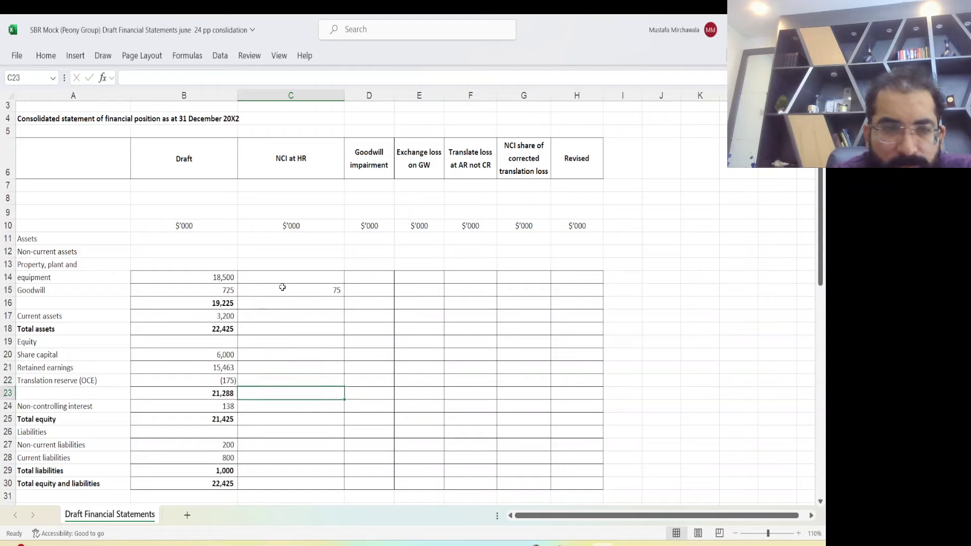
key("Down")
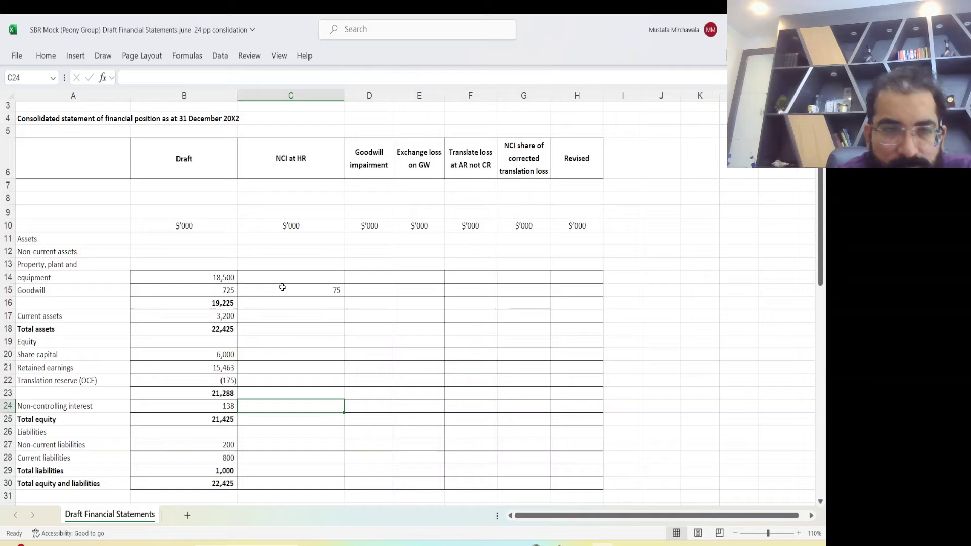
type("75")
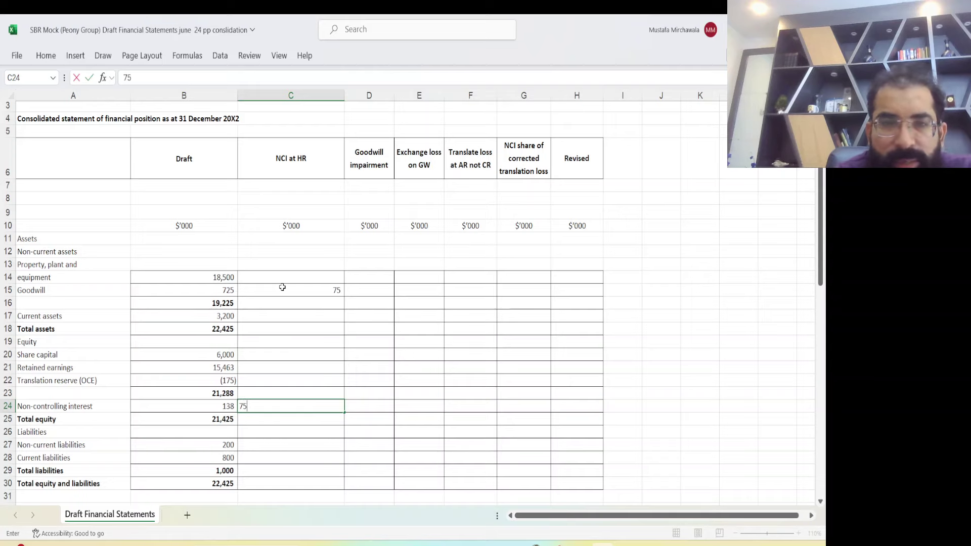
key("Return")
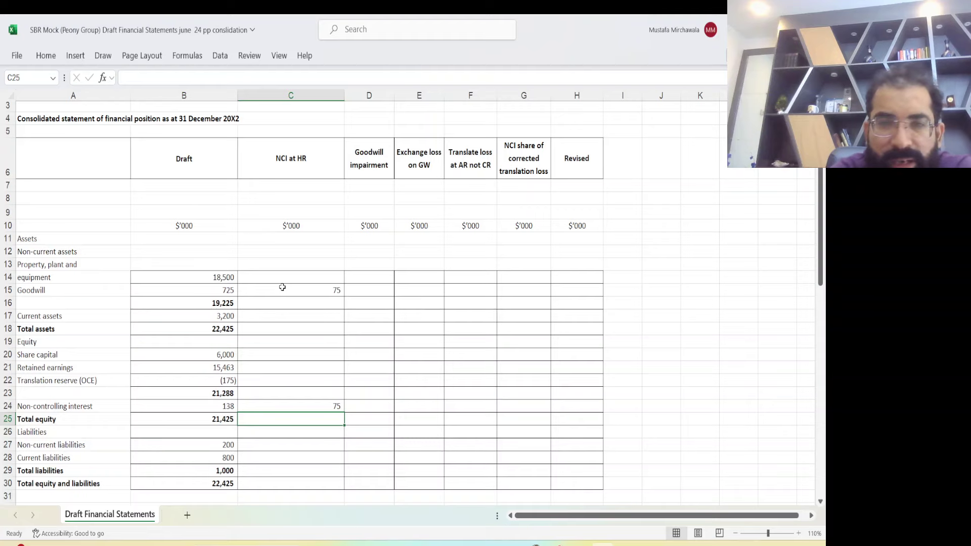
- Enter -220 for goodwill in the Goodwill impairment column, cell D15
left_click(369, 290)
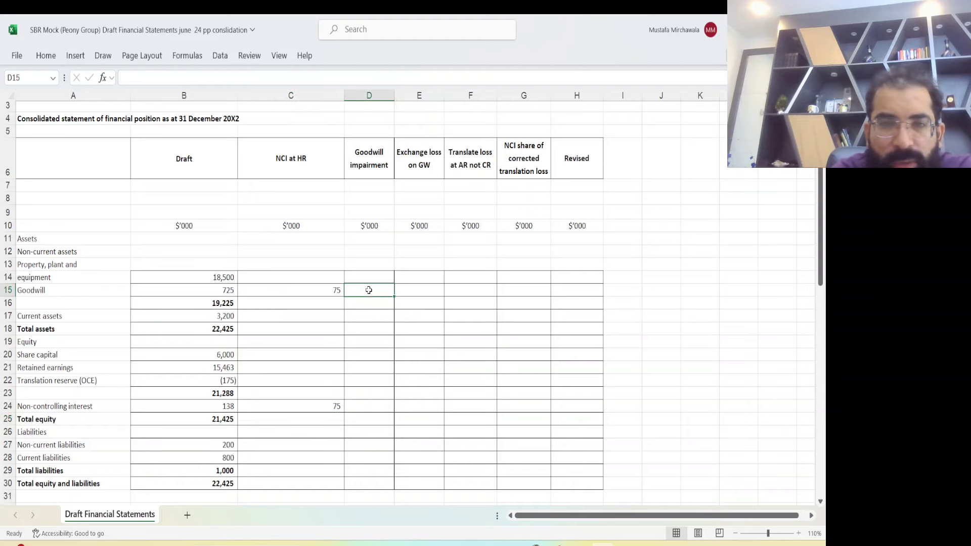
type("-22")
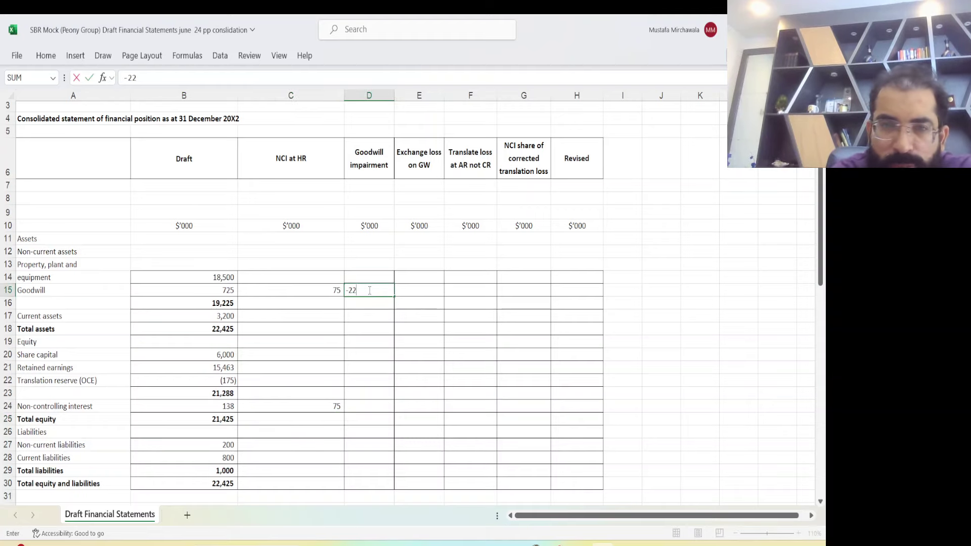
type("0")
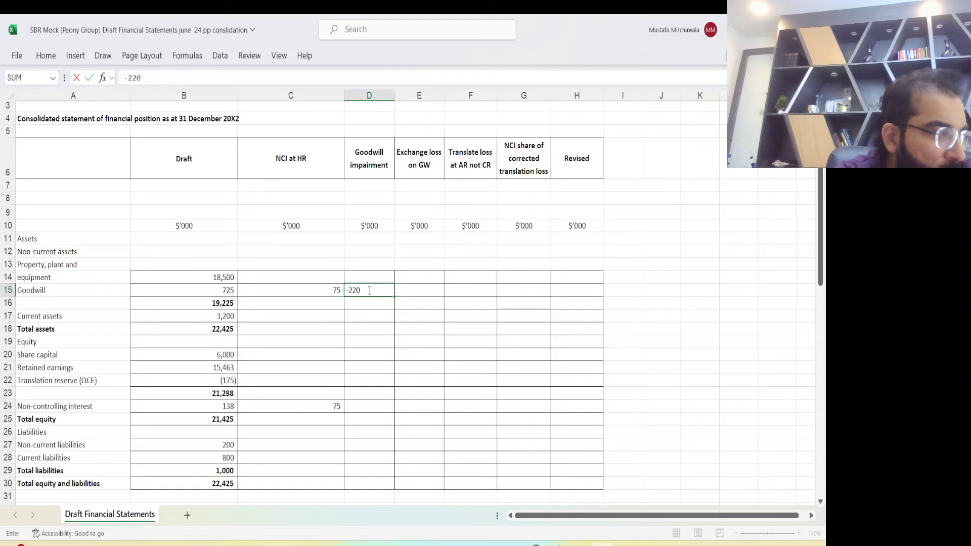
key("Return")
- Allocate the goodwill impairment by entering -165 for retained earnings in D21 and -55 for non-controlling interest in D24
key("Return")
key("Return")
key("Return")
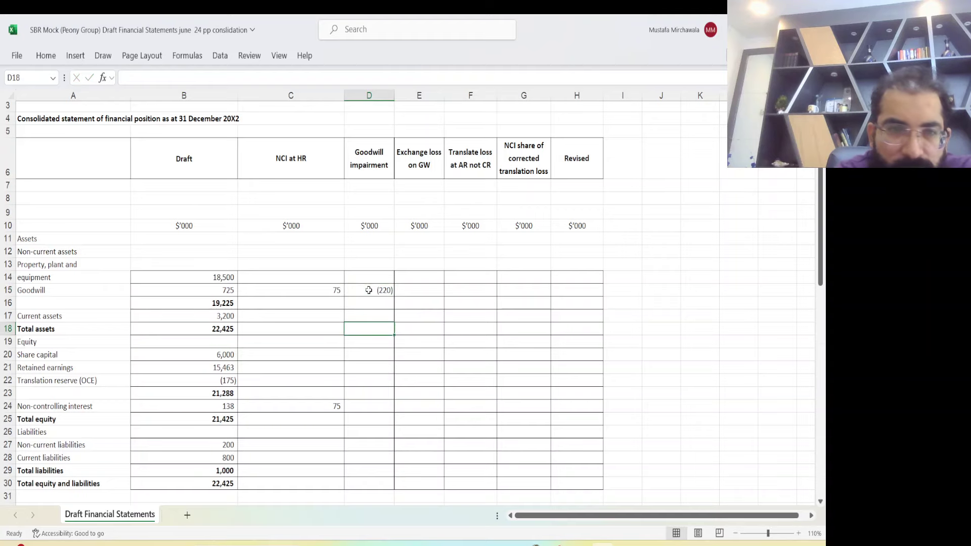
key("Down")
key("Down")
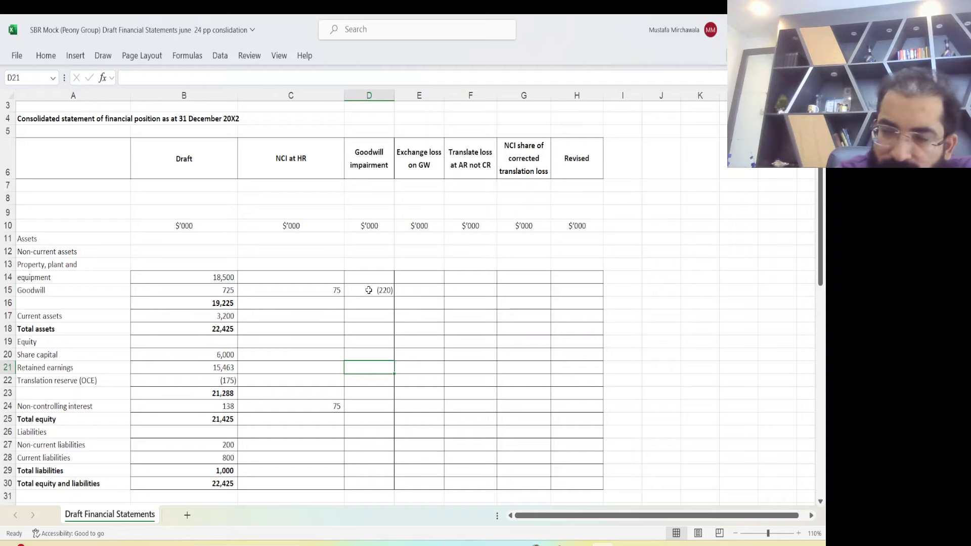
type("-165")
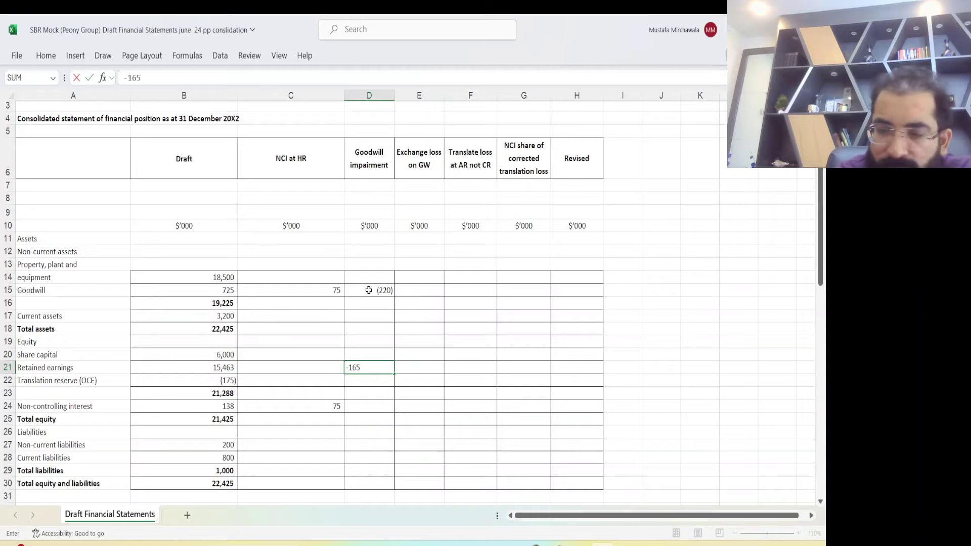
key("Return")
key("Down")
key("Down")
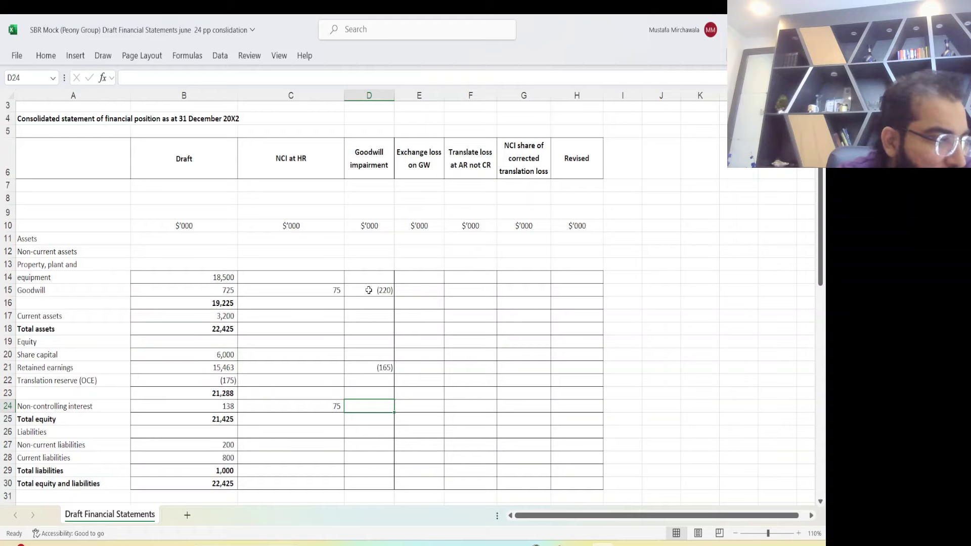
type("-55")
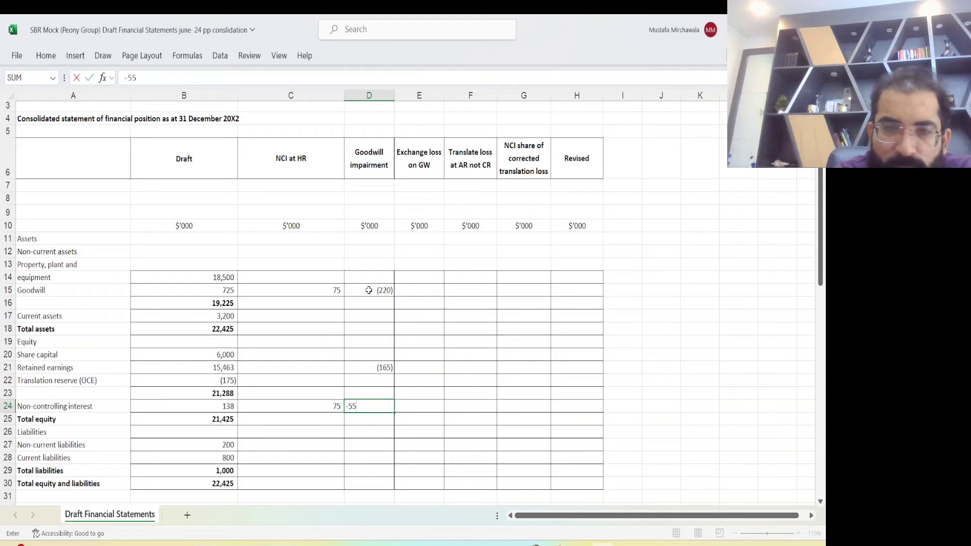
key("Return")
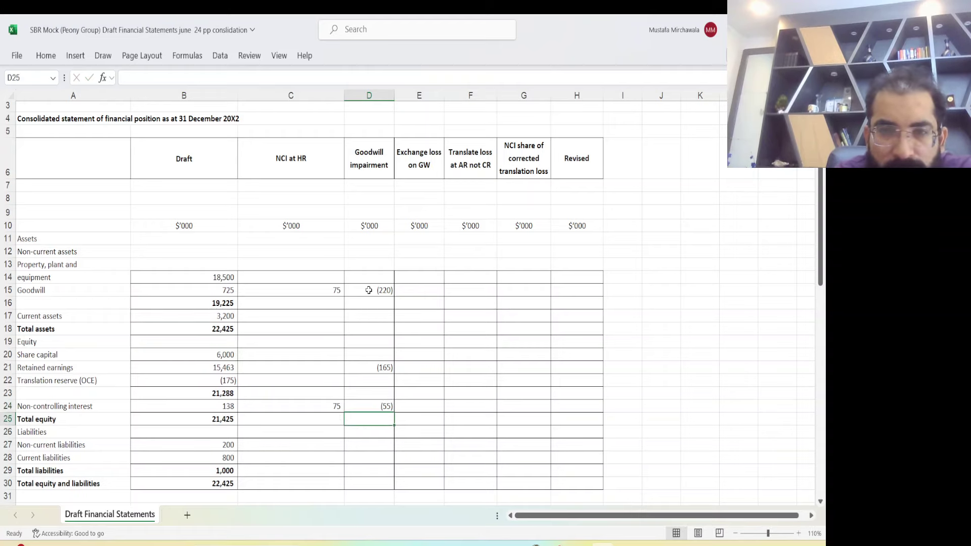
- Enter -230 for goodwill in the Exchange loss on GW column, cell E15
key("Up")
key("Up")
key("Right")
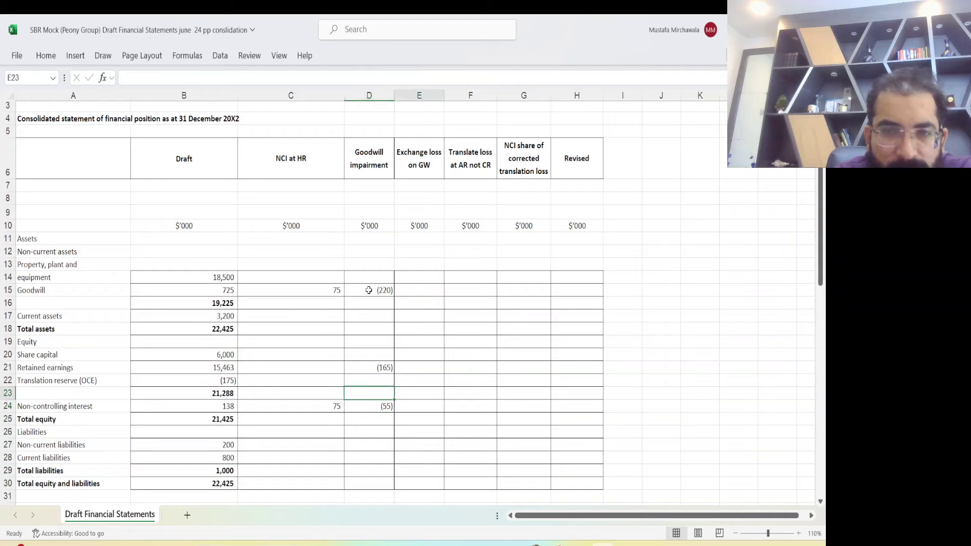
key("Up")
key("Up")
key("Up")
key("Up")
key("Up")
key("Up")
key("Up")
key("Up")
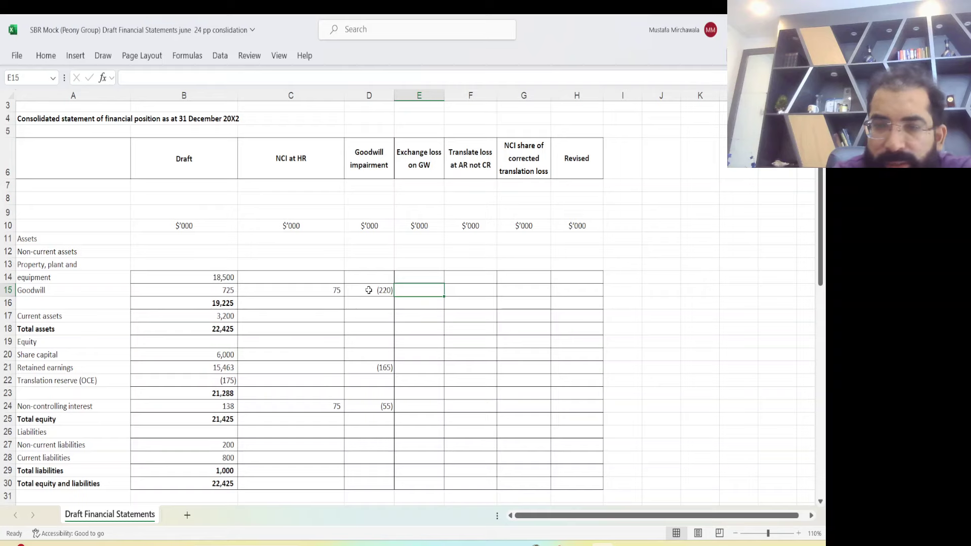
type("-230")
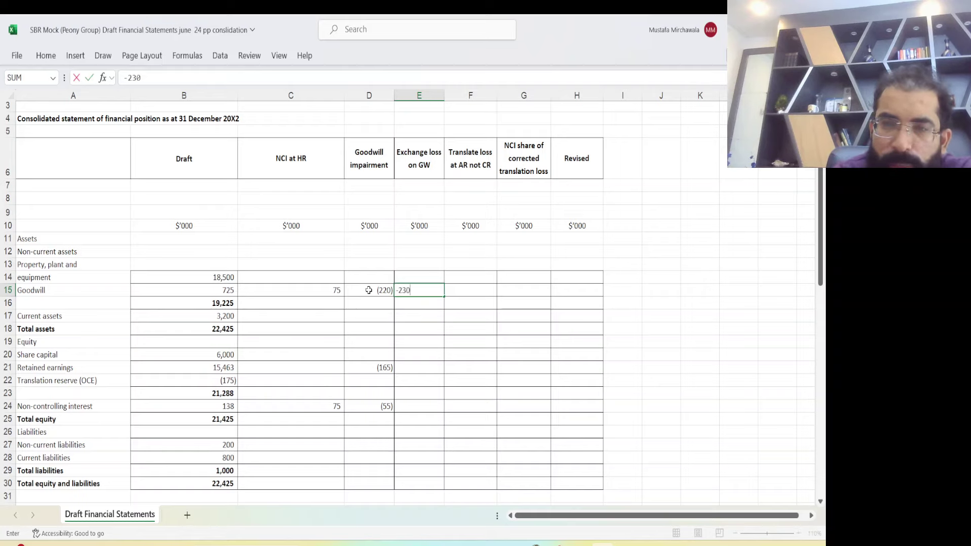
key("Return")
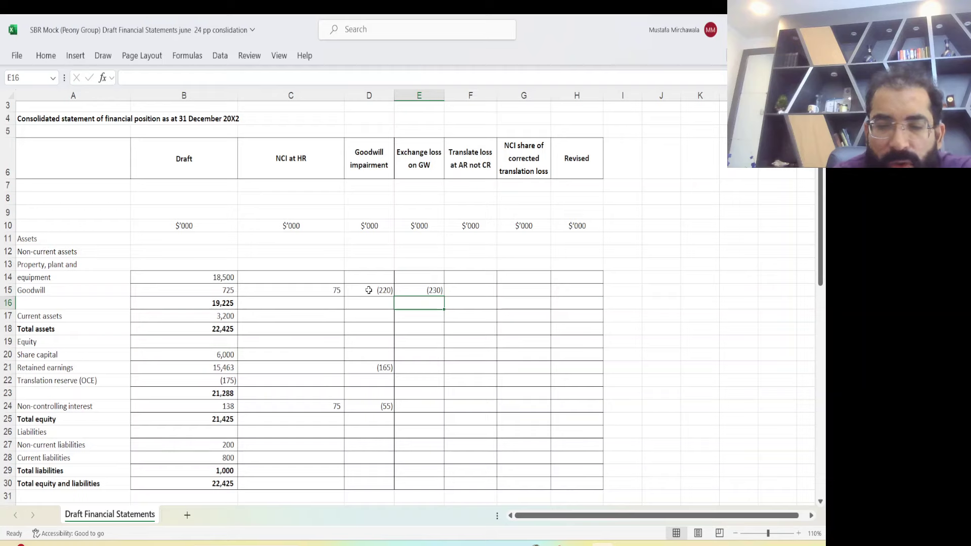
- Allocate the exchange loss on goodwill by entering -172.5 for translation reserve in E22 and -57.5 for non-controlling interest in E24
key("Down")
key("Down")
key("Down")
key("Down")
key("Down")
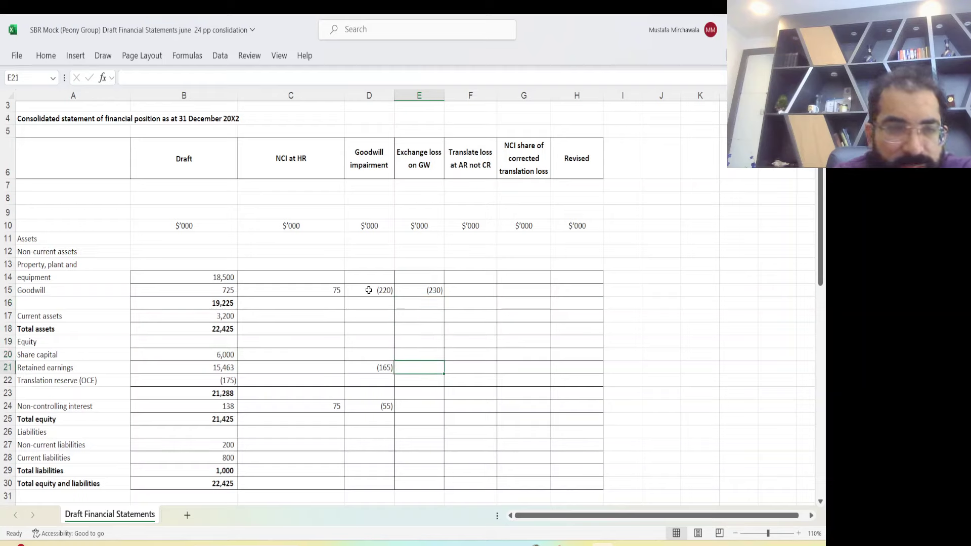
key("Down")
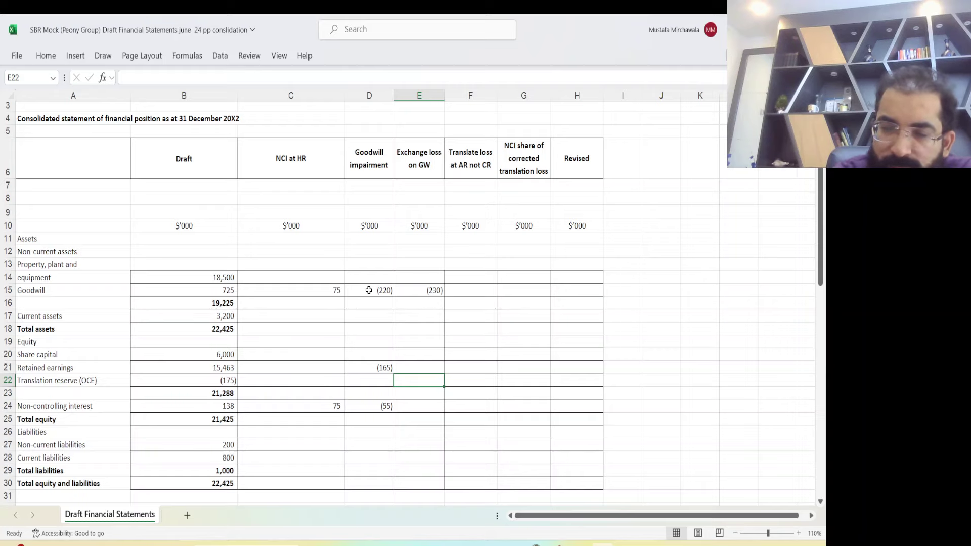
type("-1")
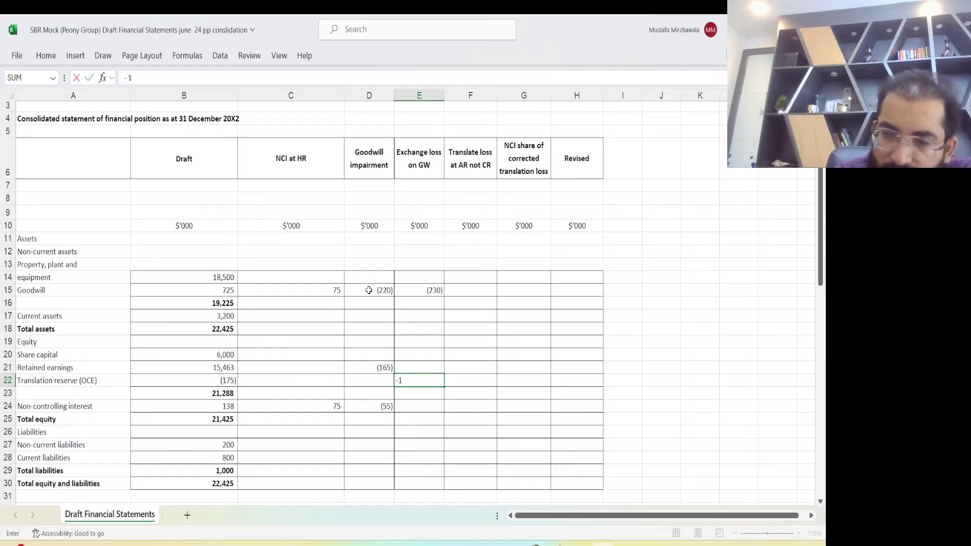
type("72.5")
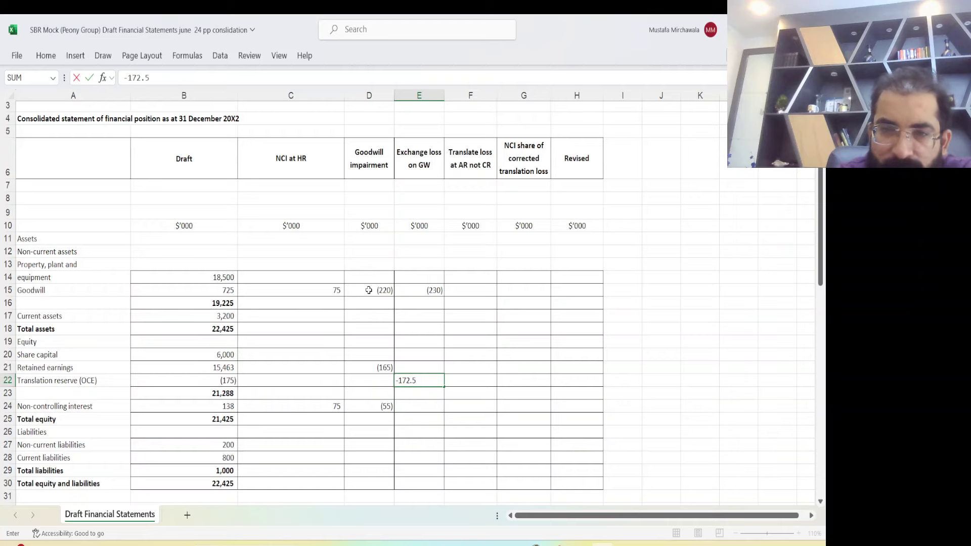
key("Return")
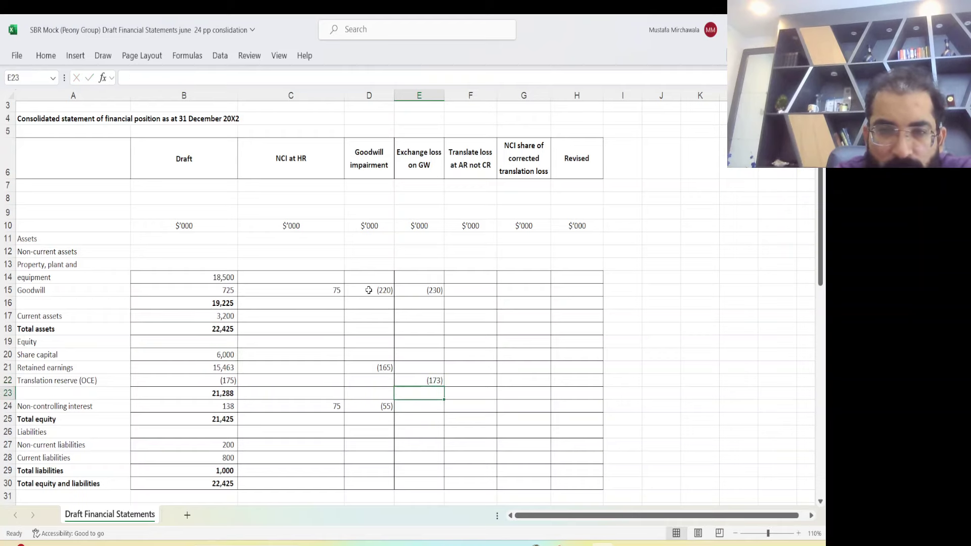
key("Return")
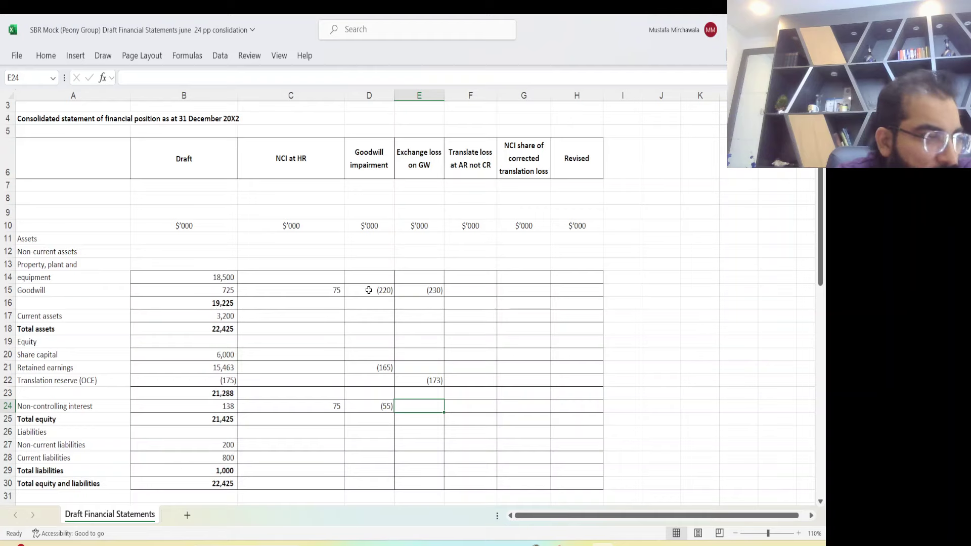
type("-57.5")
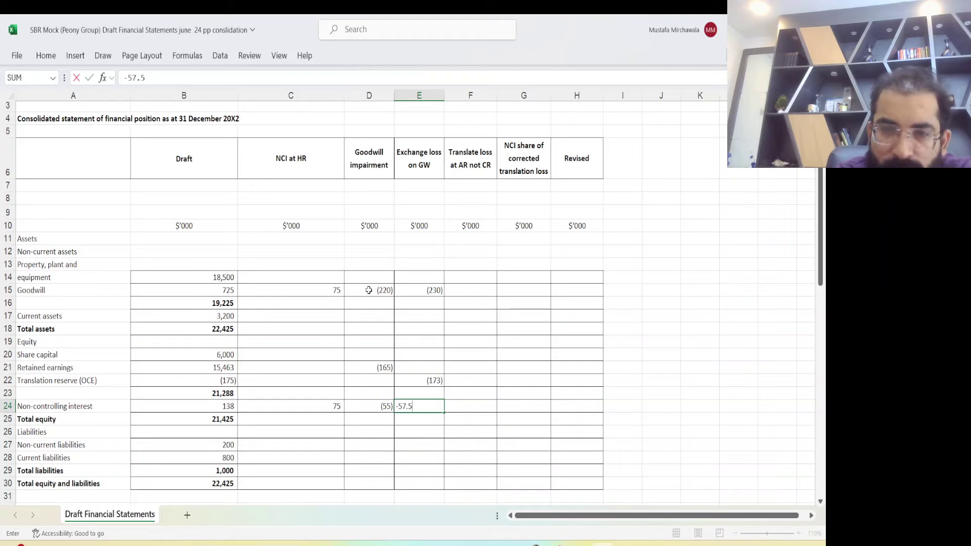
key("Return")
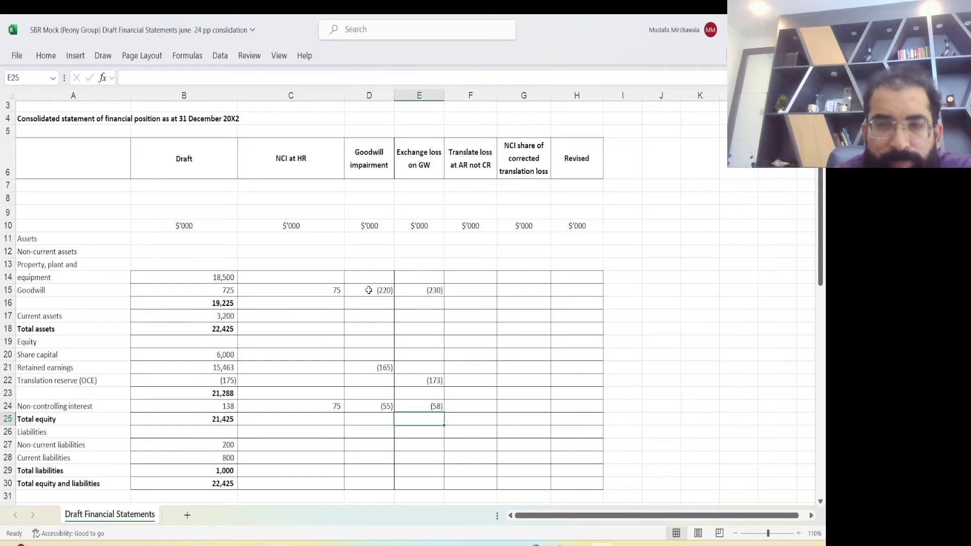
- Enter -7.5 for retained earnings in the Translate loss at AR not CR column, cell F21
key("Up")
key("Up")
key("Up")
key("Up")
key("Up")
key("Up")
key("Up")
key("Up")
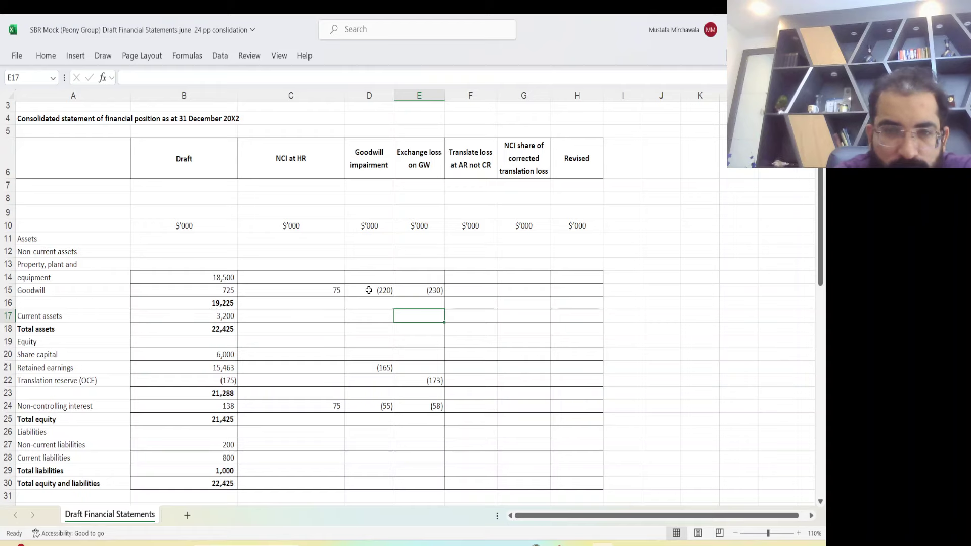
key("Down")
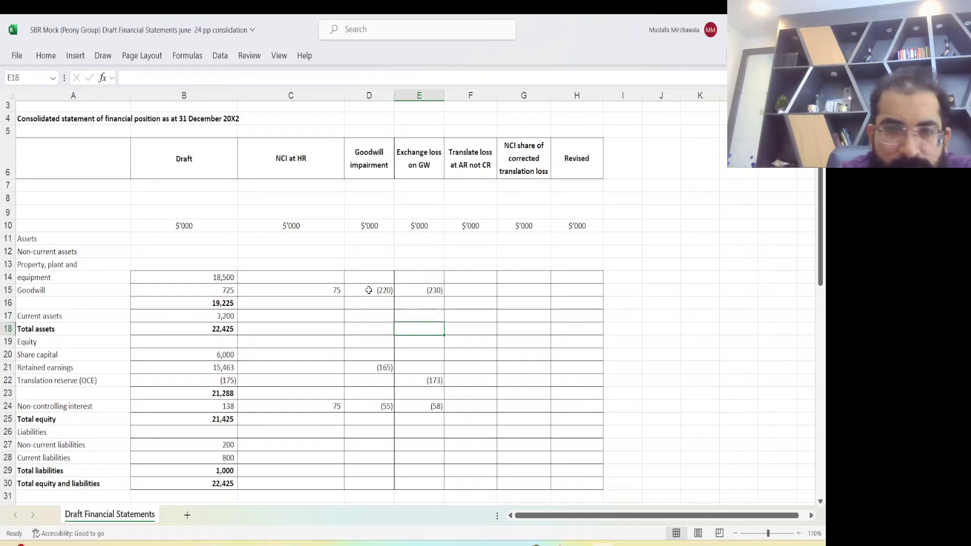
key("Down")
key("Down")
key("Down")
key("Down")
key("Up")
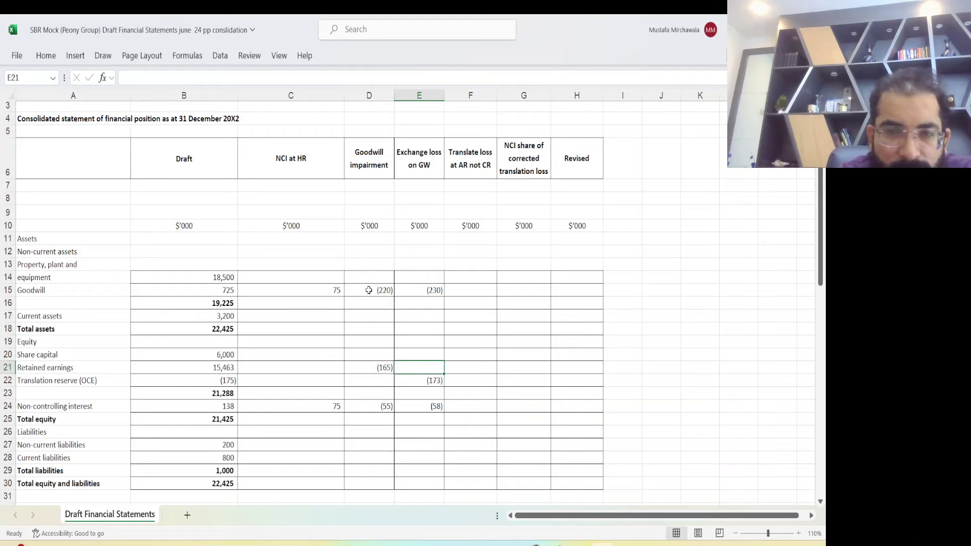
key("Down")
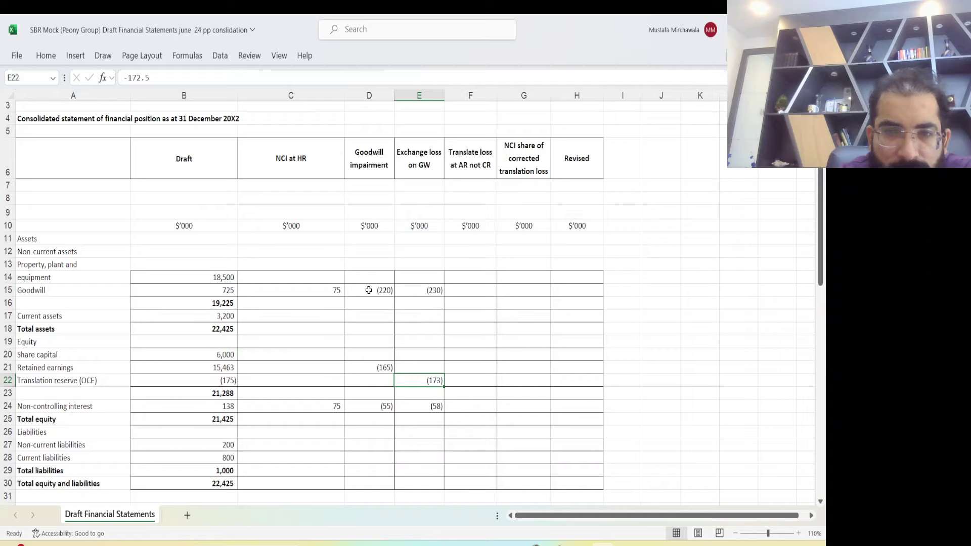
key("Up")
key("Right")
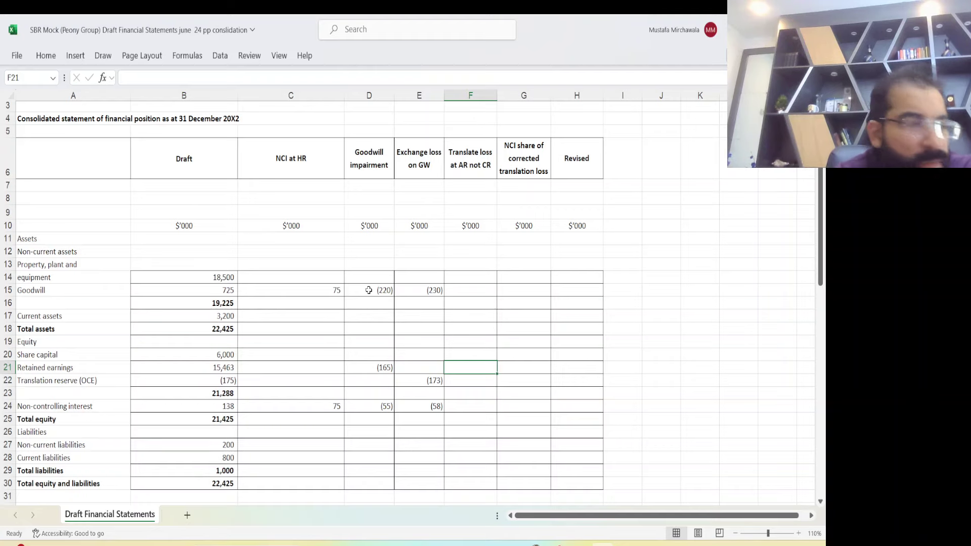
type("-7")
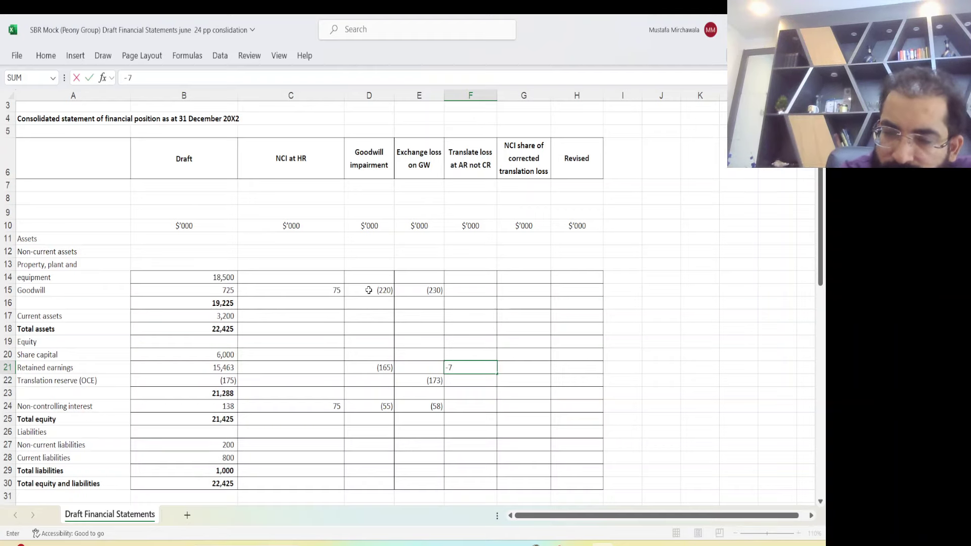
type(".5")
key("Return")
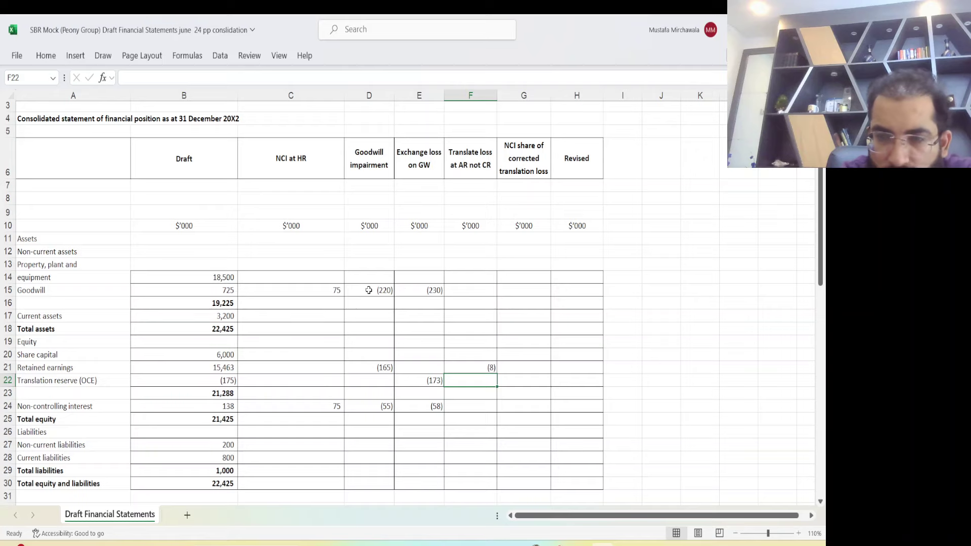
- In the Translate loss at AR not CR column, enter -2.5 for non-controlling interest in F24 and 10 for translation reserve in F22
key("Down")
key("Down")
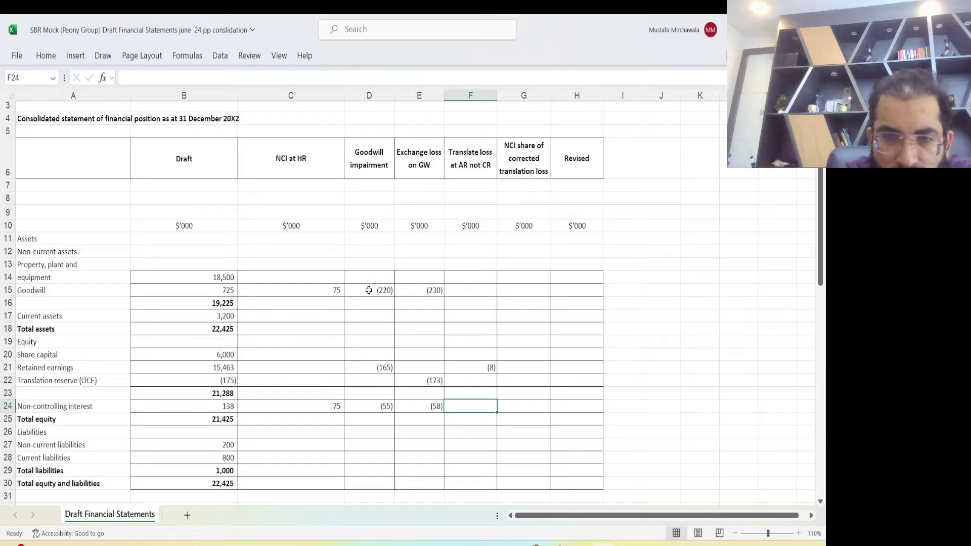
type("-2.5")
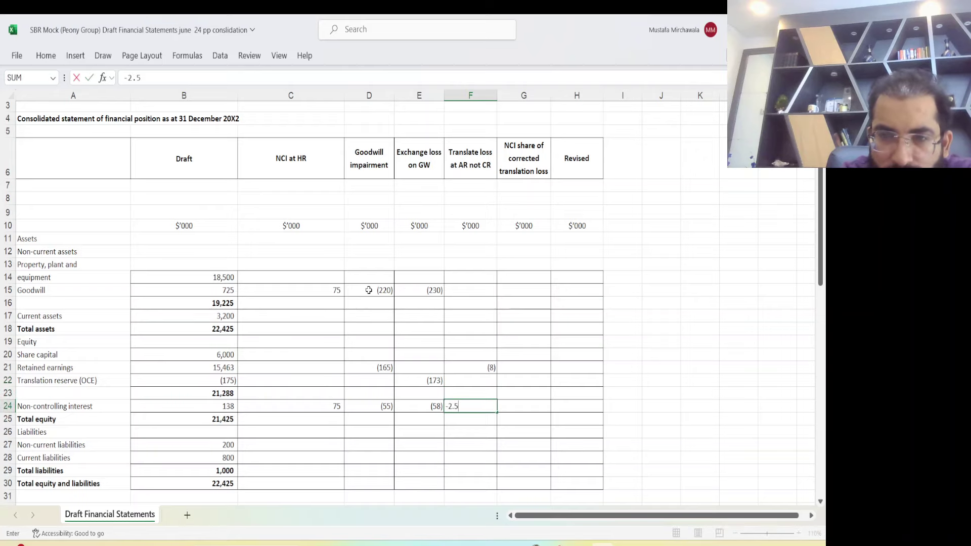
key("Up")
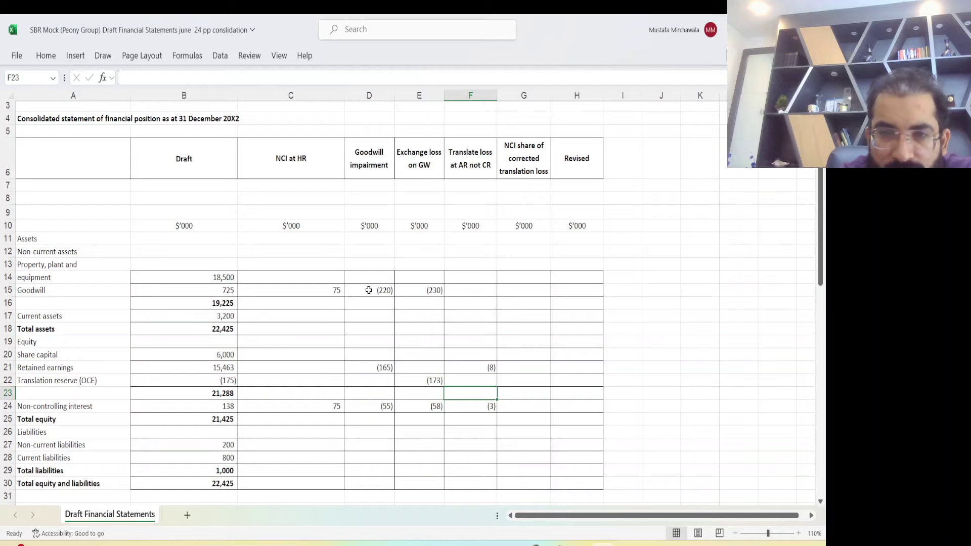
key("Up")
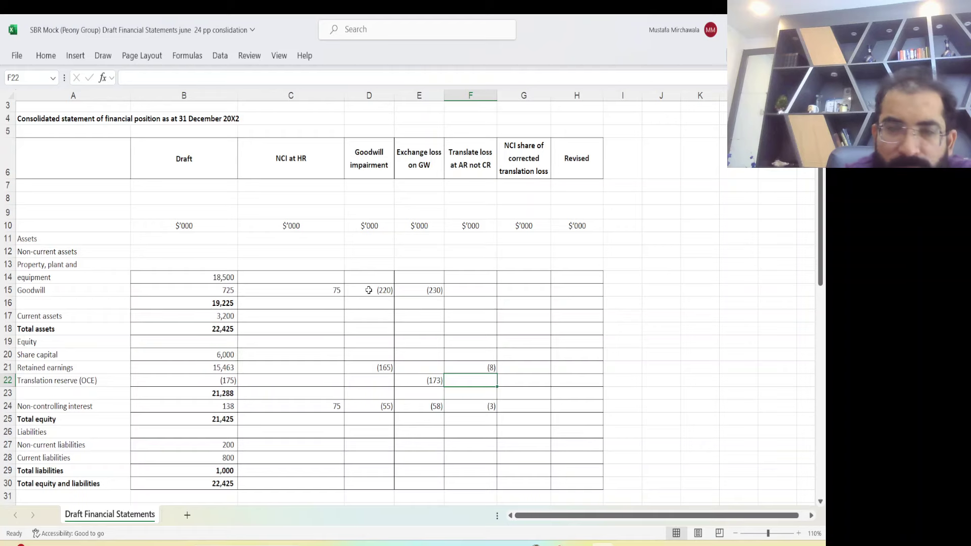
type("10")
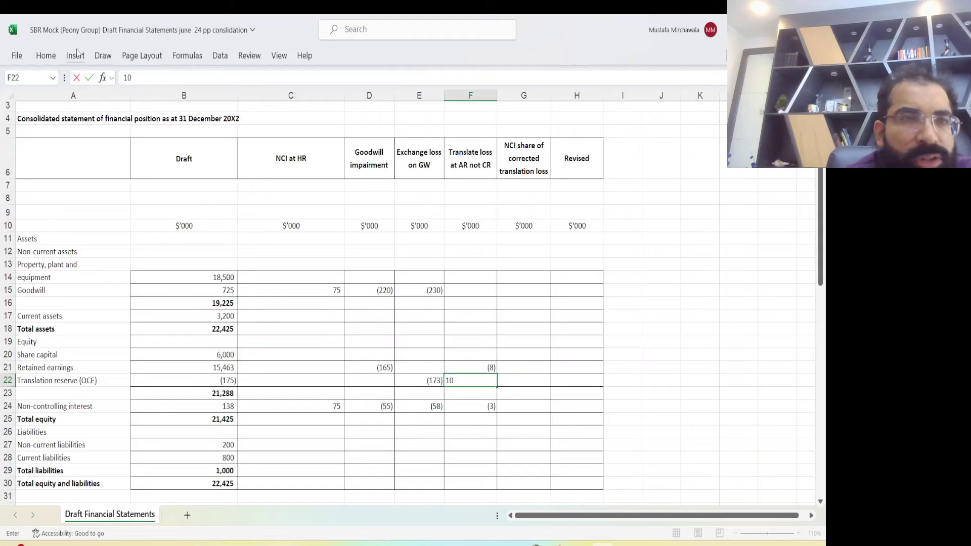
left_click(134, 57)
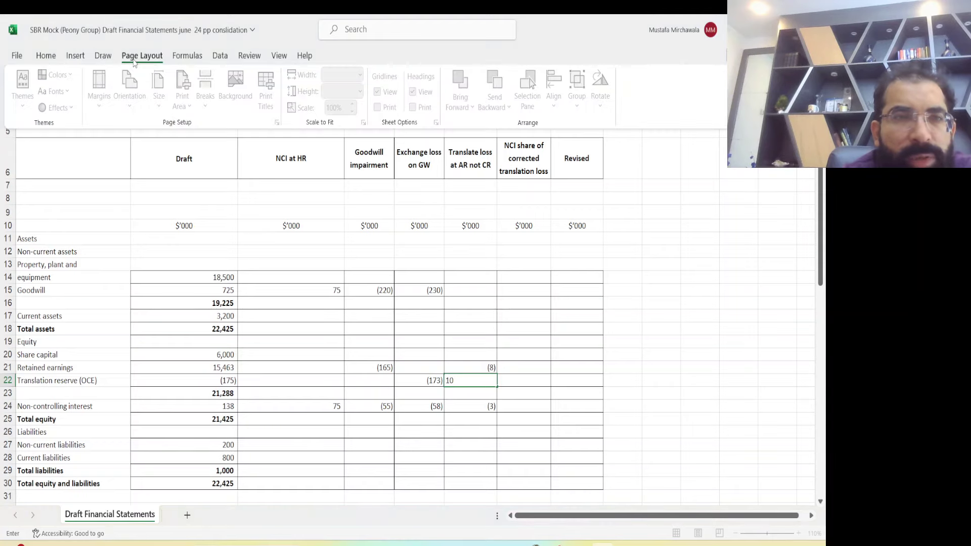
left_click(106, 59)
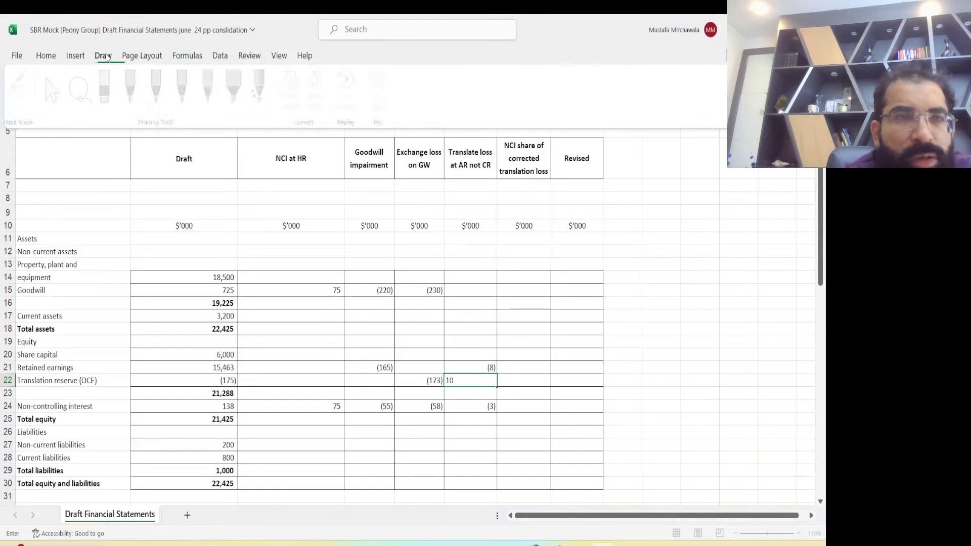
left_click(76, 58)
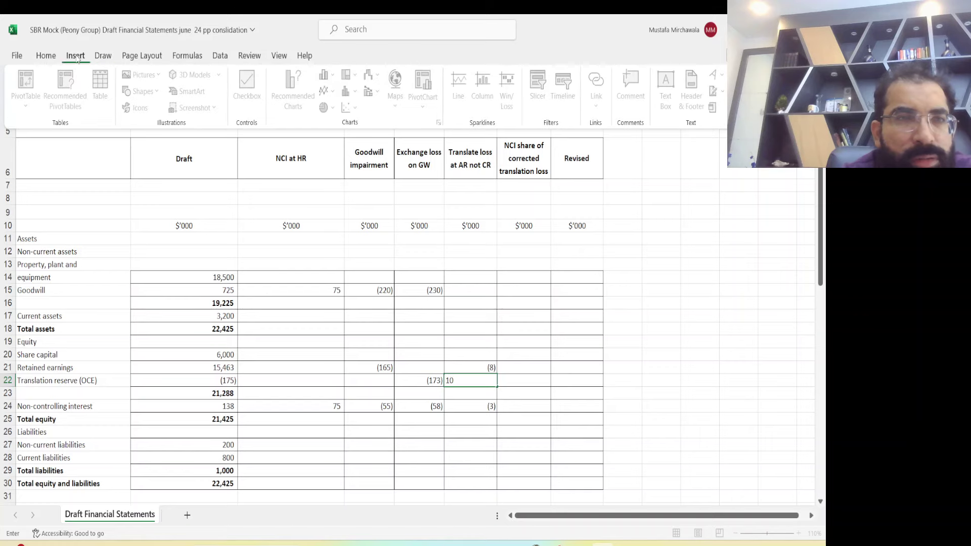
left_click(47, 58)
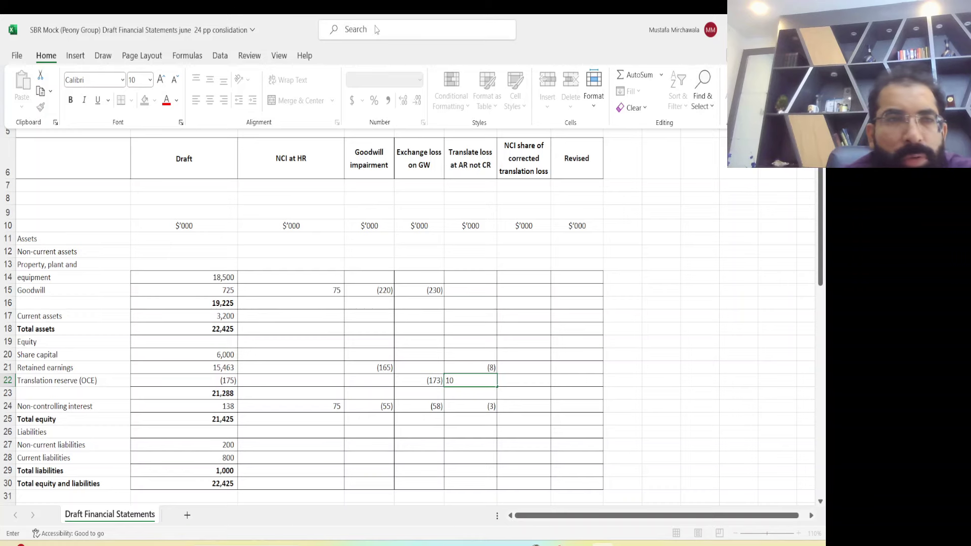
left_click(279, 57)
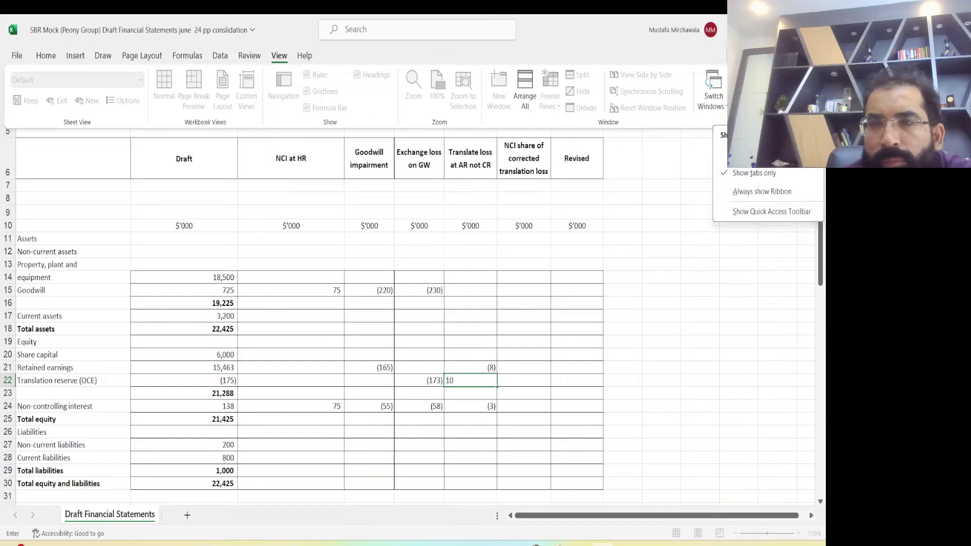
key("Escape")
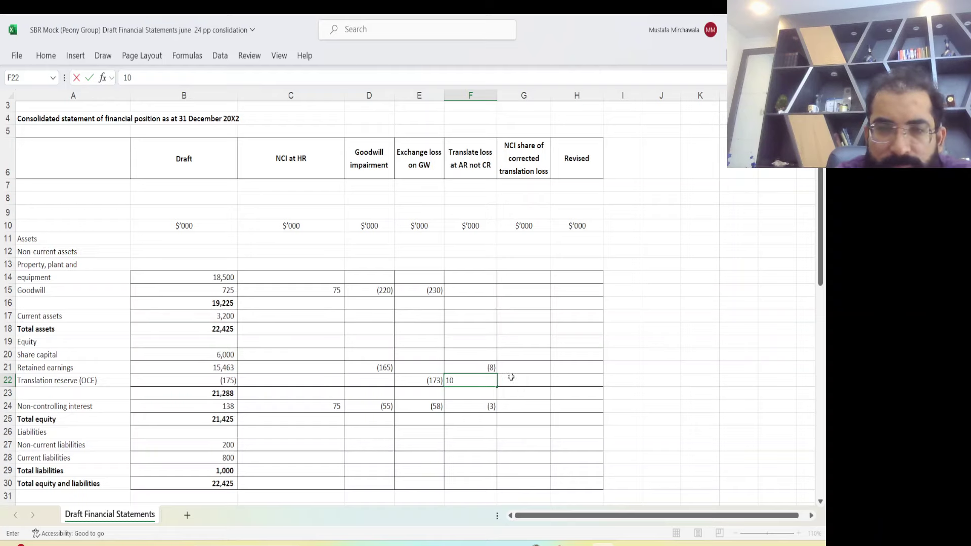
- In the NCI share of corrected translation loss column, enter -41.3 for non-controlling interest in G24 and 41.3 for translation reserve in G22
left_click(505, 408)
type("-4")
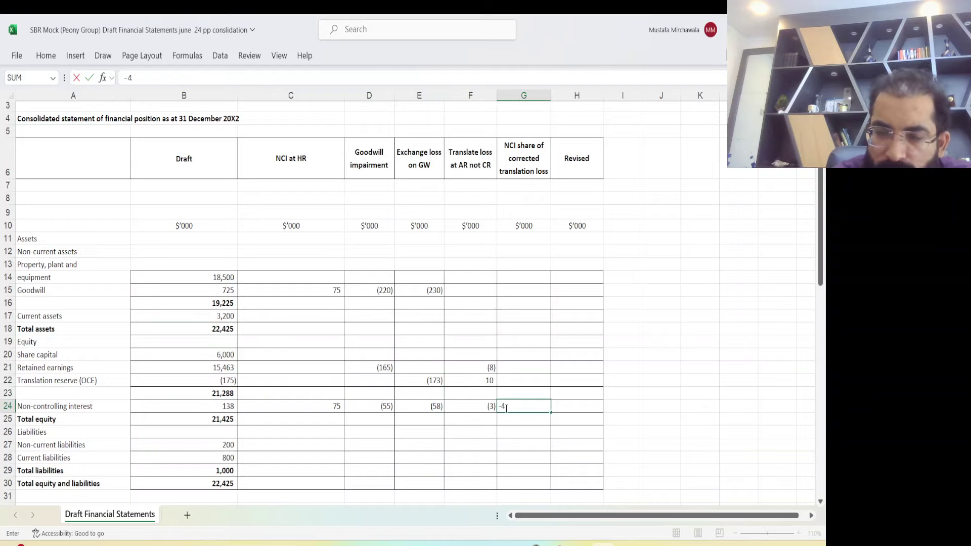
type("10")
key("BackSpace")
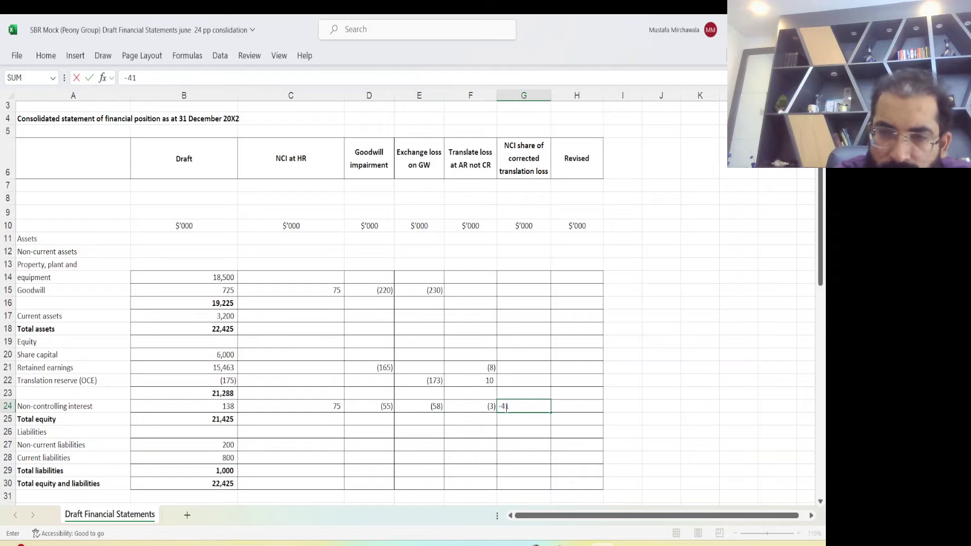
type(".3")
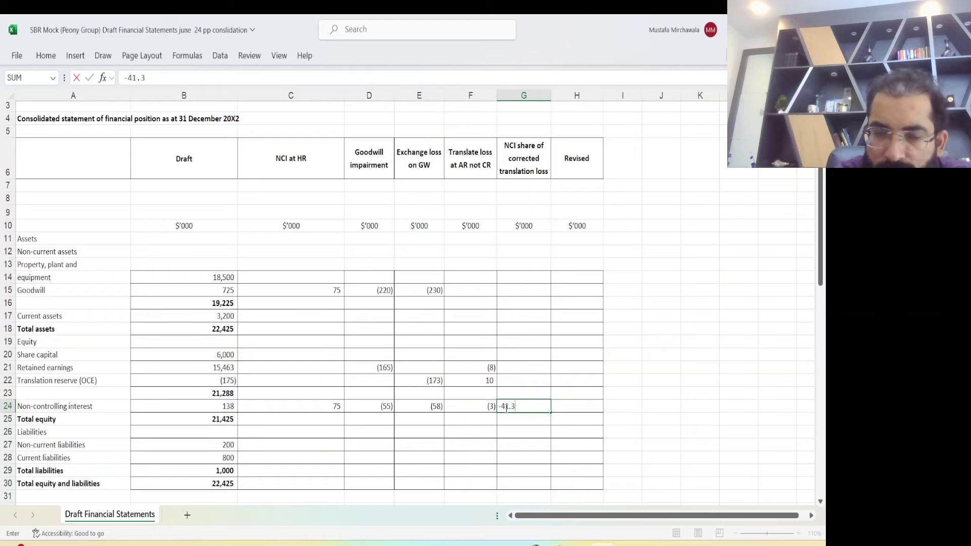
key("Up")
key("Up")
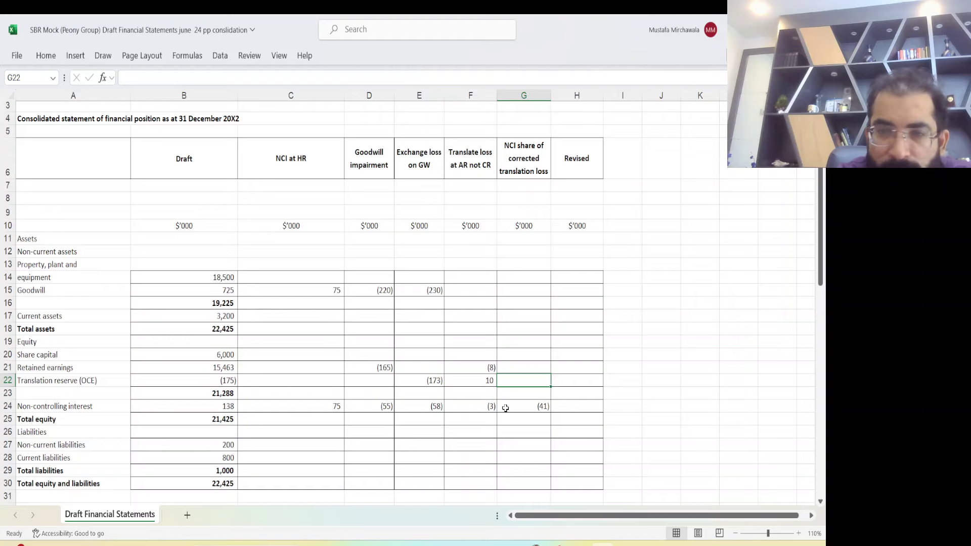
type("41.5")
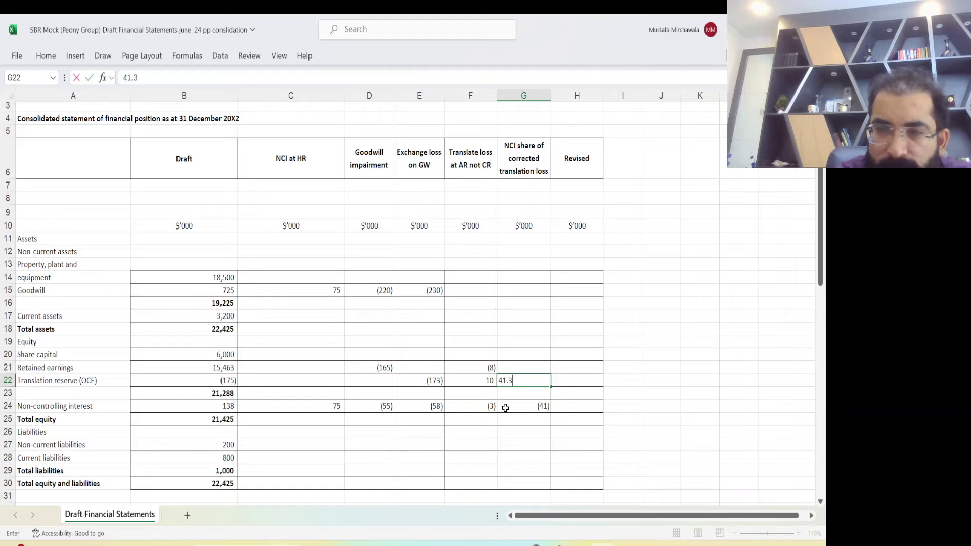
key("Return")
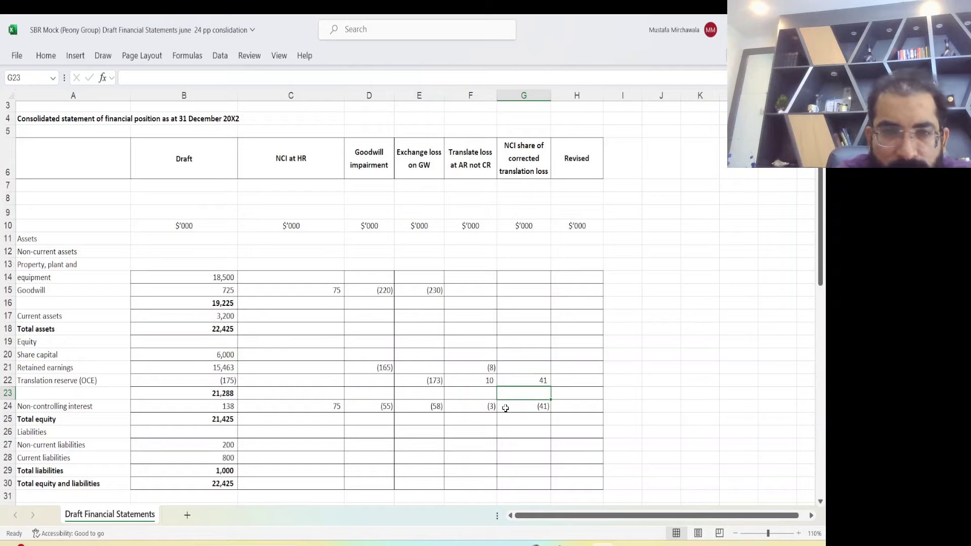
- Carry the draft property, plant and equipment figure into the Revised column by entering =B14 in H14
key("Up")
key("Up")
key("Up")
key("Up")
key("Up")
key("Up")
key("Up")
key("Up")
key("Up")
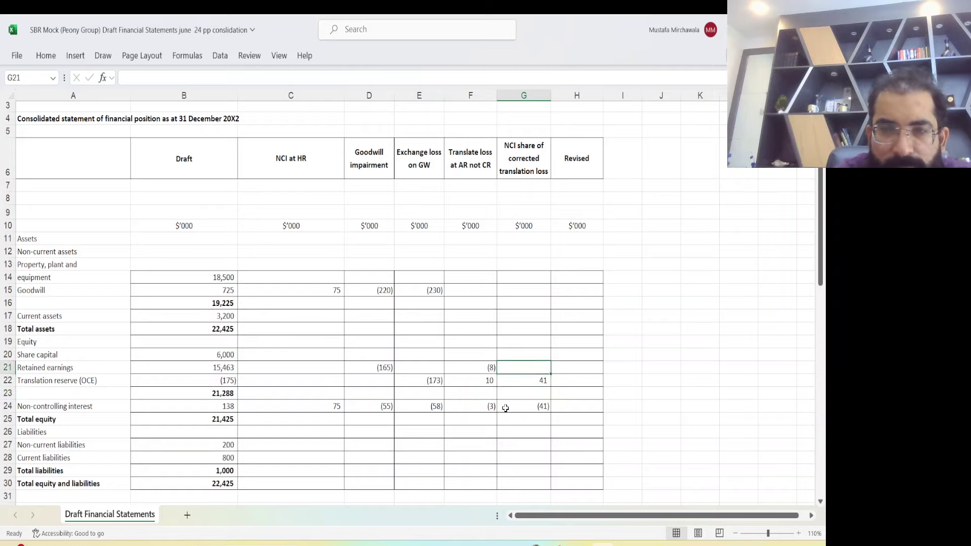
key("Right")
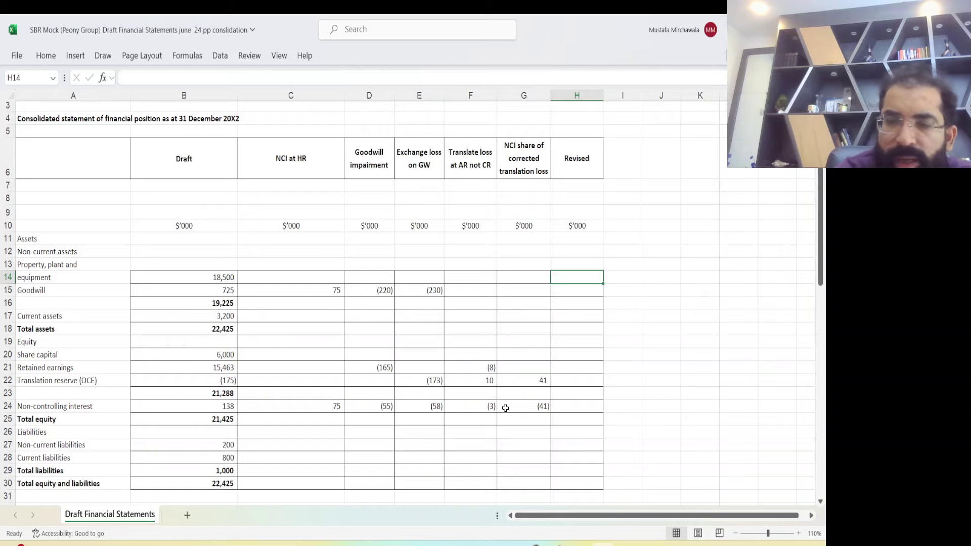
type("=")
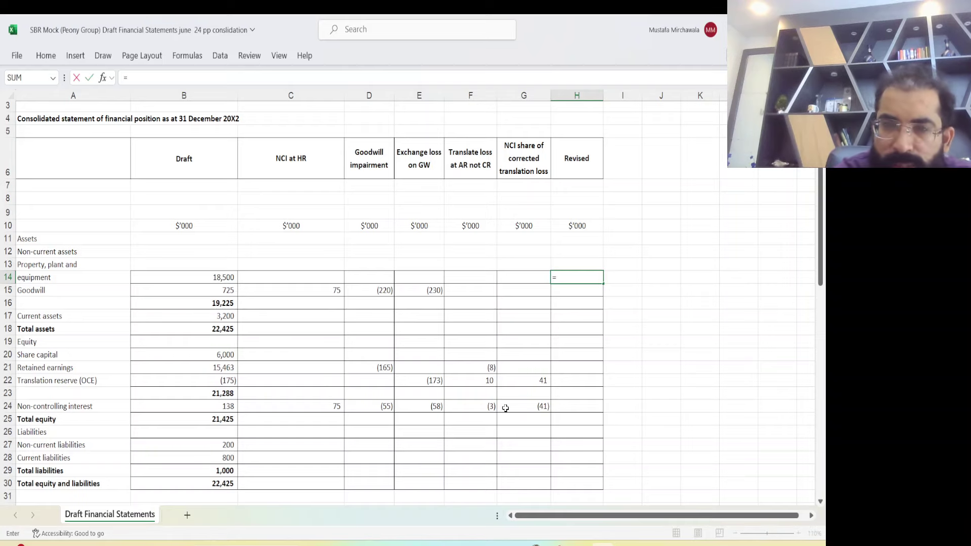
key("Left")
key("Left")
key("Left")
key("Left")
key("Left")
key("Left")
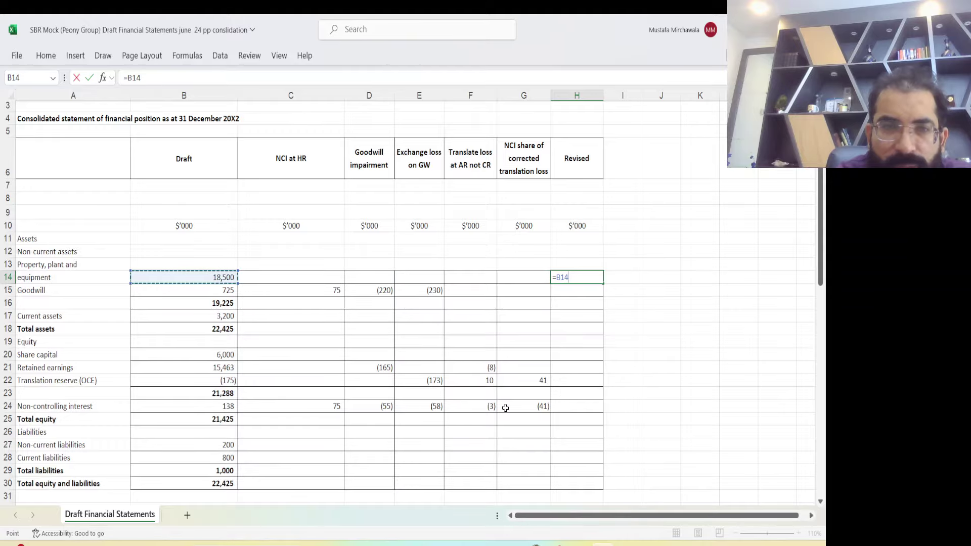
key("Return")
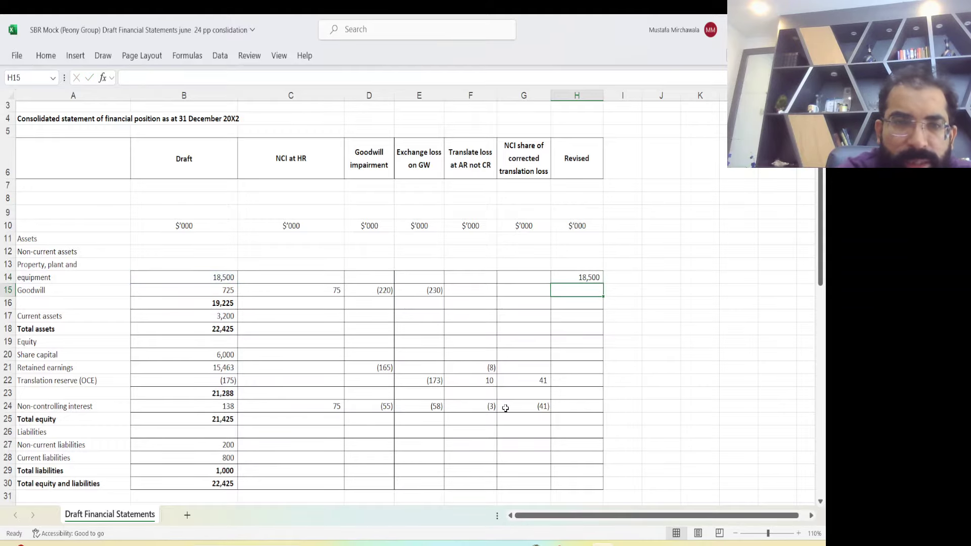
- Calculate revised goodwill in H15 with =SUM(B15:E15), combining the draft figure with its adjustments
scroll(401, 355, "up", 2, "ctrl")
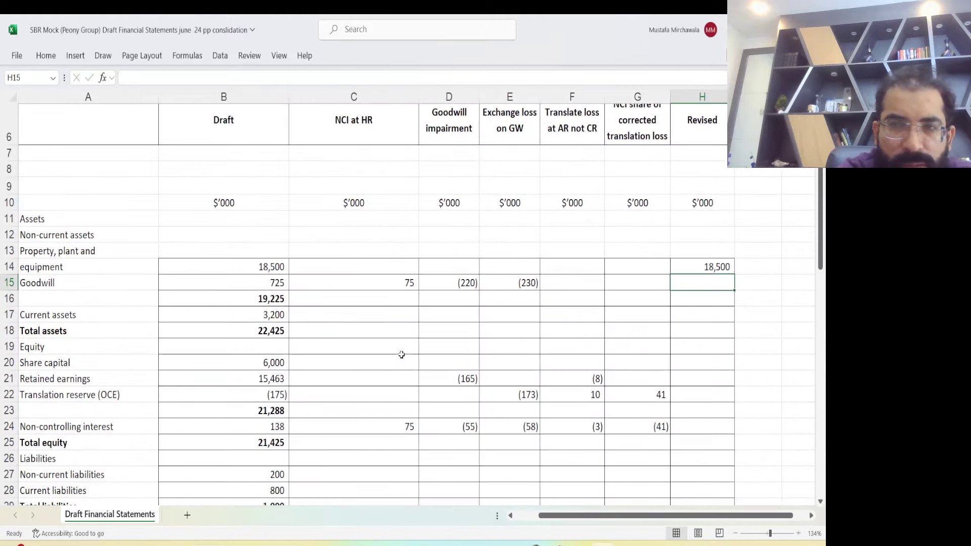
scroll(402, 354, "down", 2)
scroll(401, 355, "up", 1)
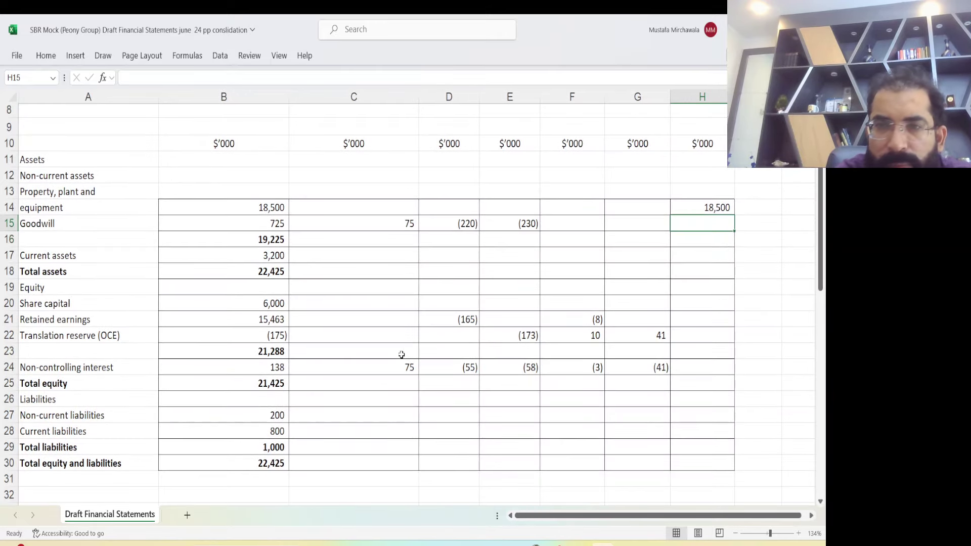
type("=SUM(")
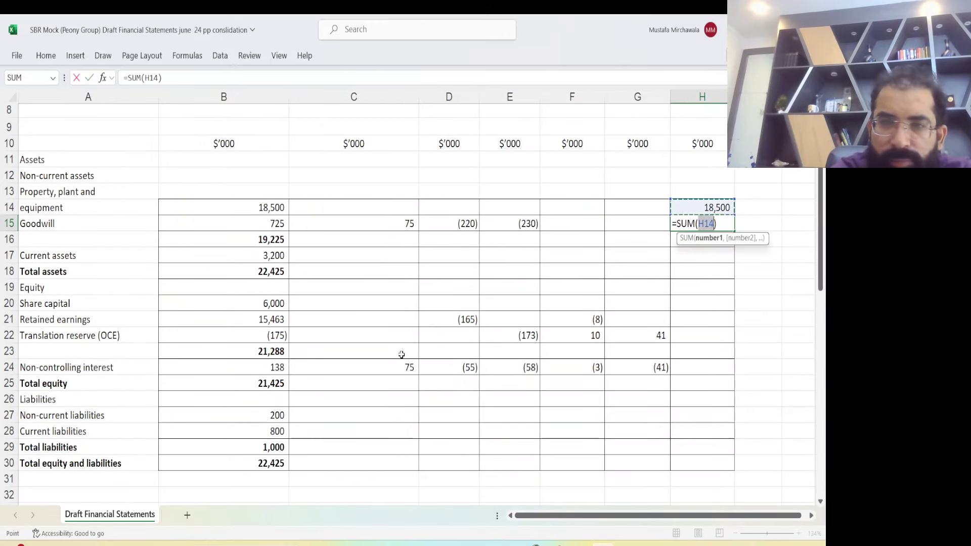
key("Up")
key("Left")
key("Left")
key("Left")
key("Left")
key("Left")
key("Left")
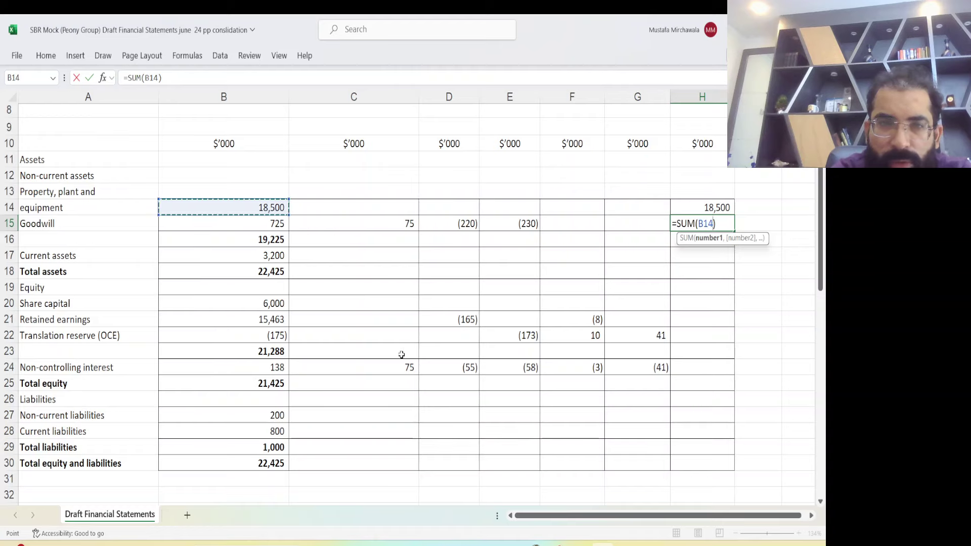
key("Down")
key("shift+Right")
key("shift+Right")
key("shift+Right")
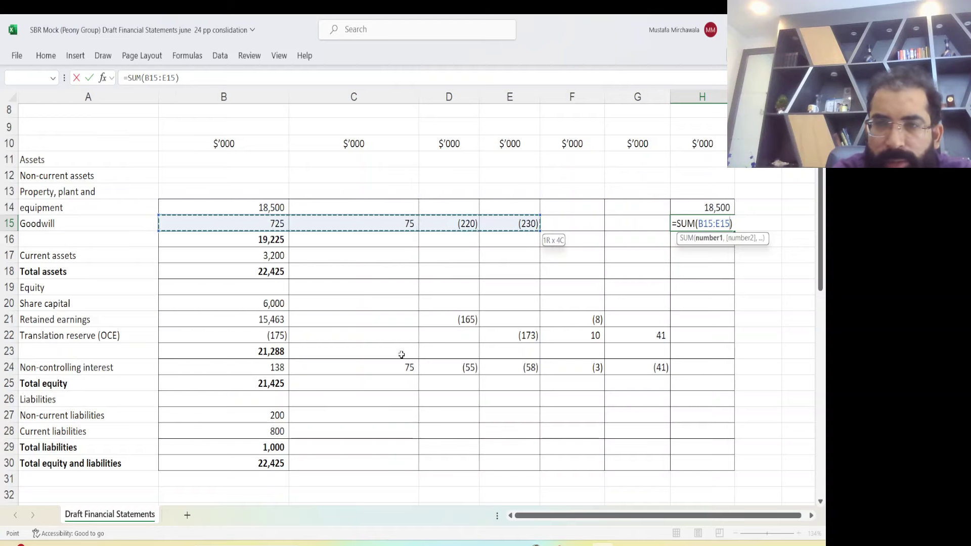
key("Return")
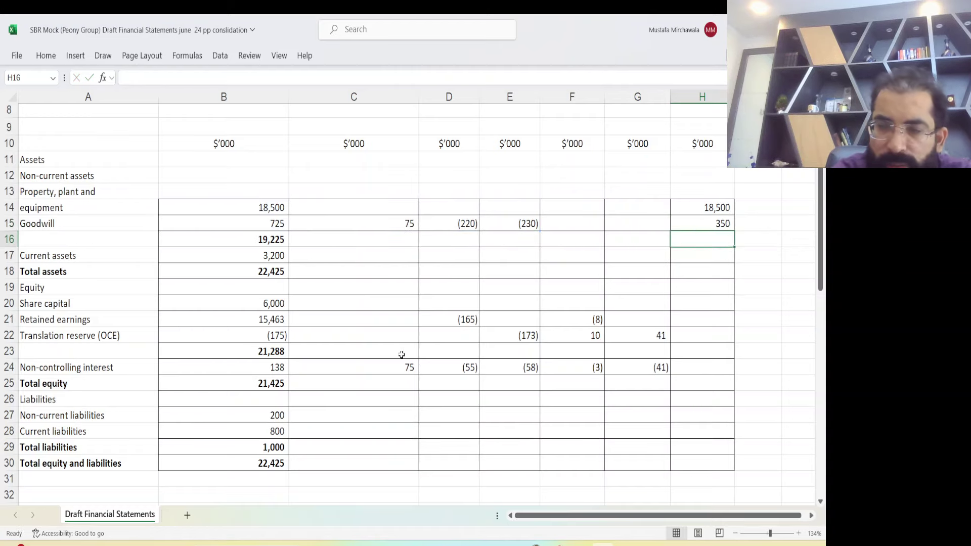
type("=")
key("Left")
key("Left")
key("Left")
key("Left")
key("Left")
key("Left")
key("Left")
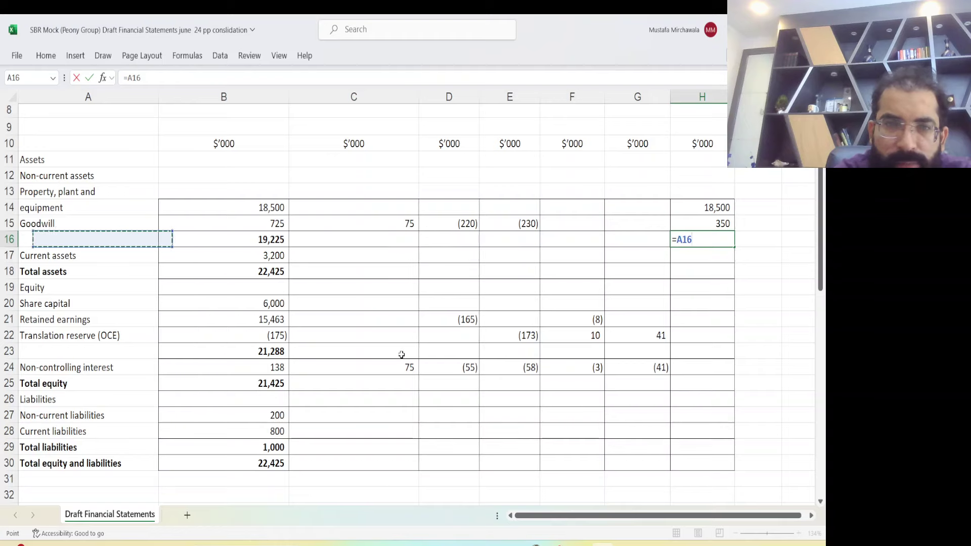
key("Right")
key("Return")
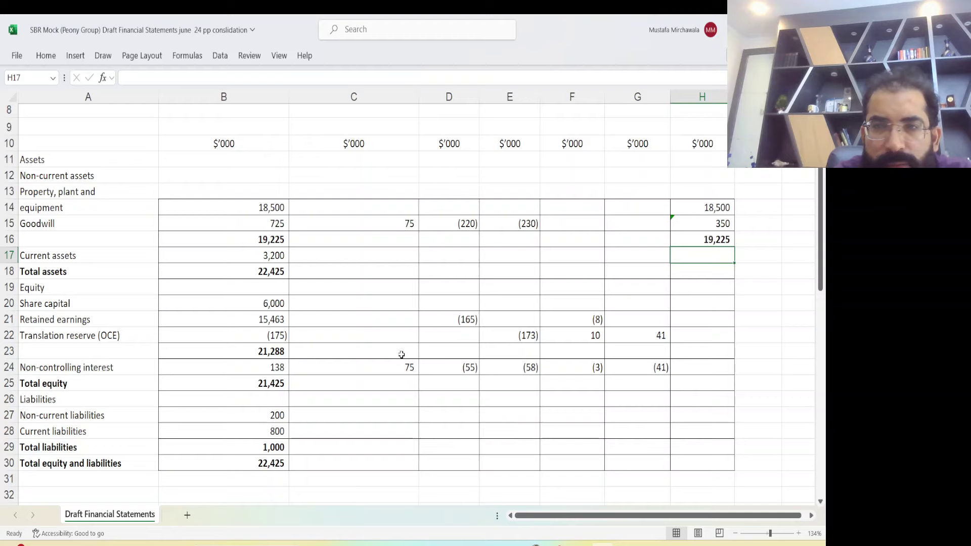
key("Up")
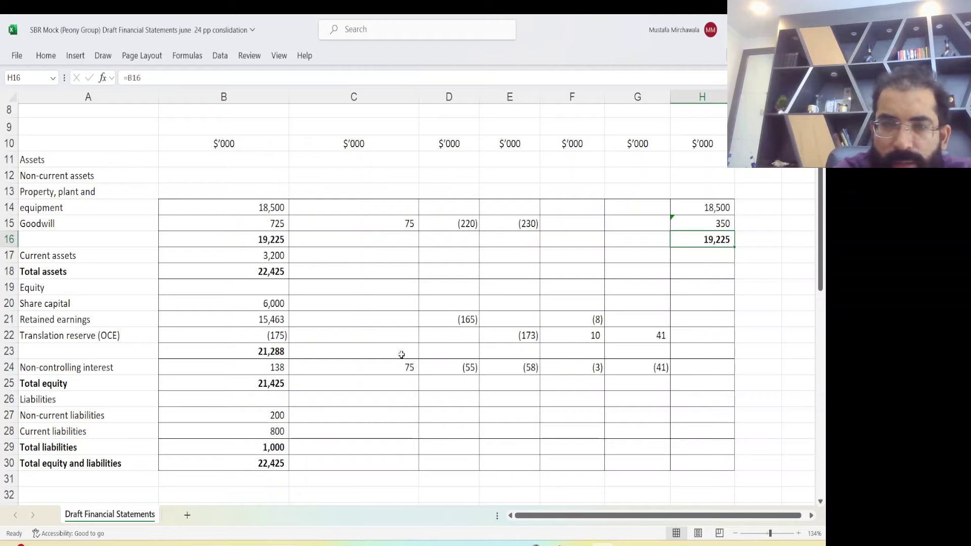
key("BackSpace")
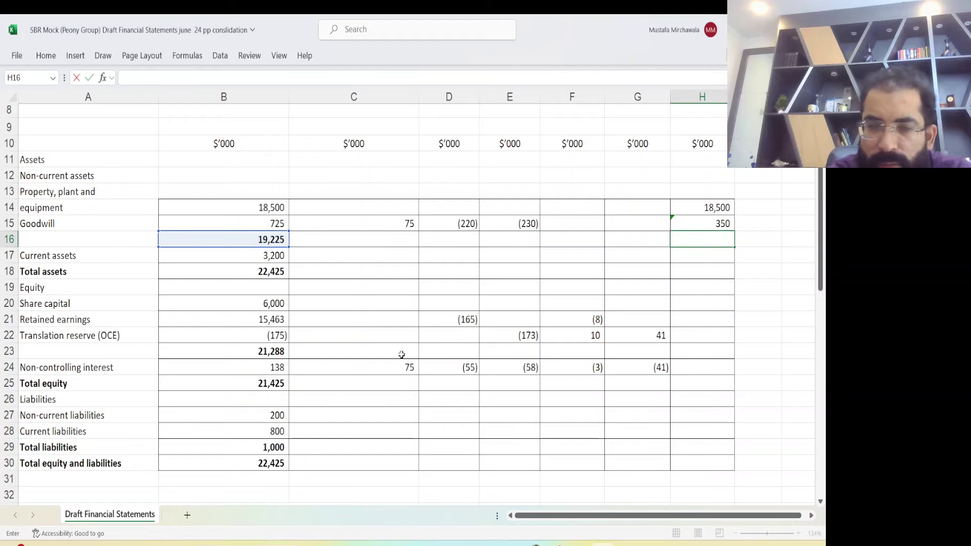
key("ctrl+Return")
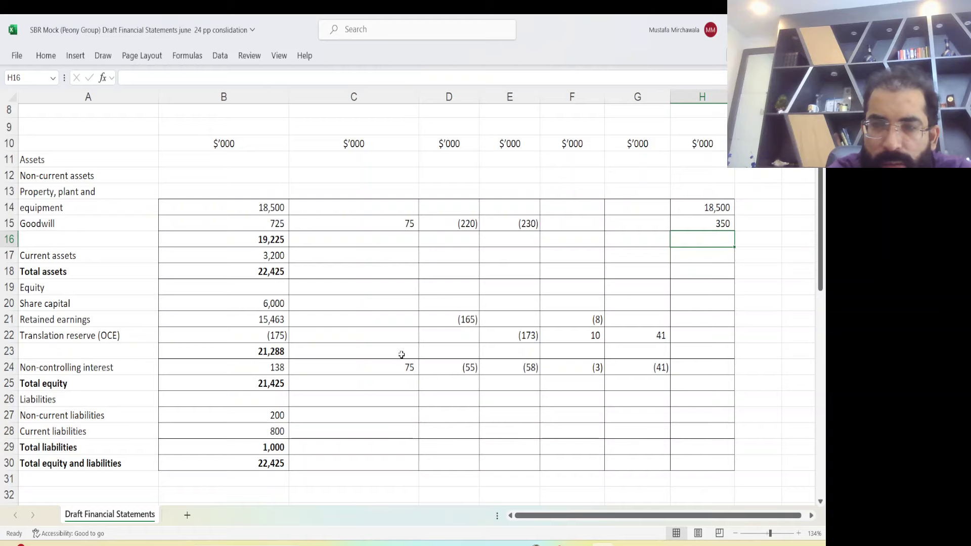
- In the Revised column, total the non-current assets in H16 with =SUM(H14:H15) and link current assets in H17 to =B17
key("alt+equal")
key("ctrl+Return")
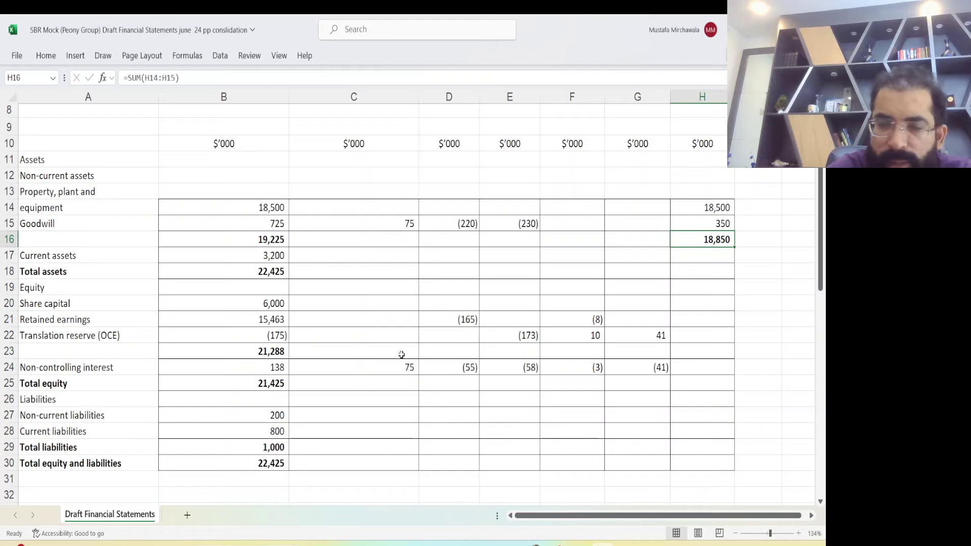
key("Down")
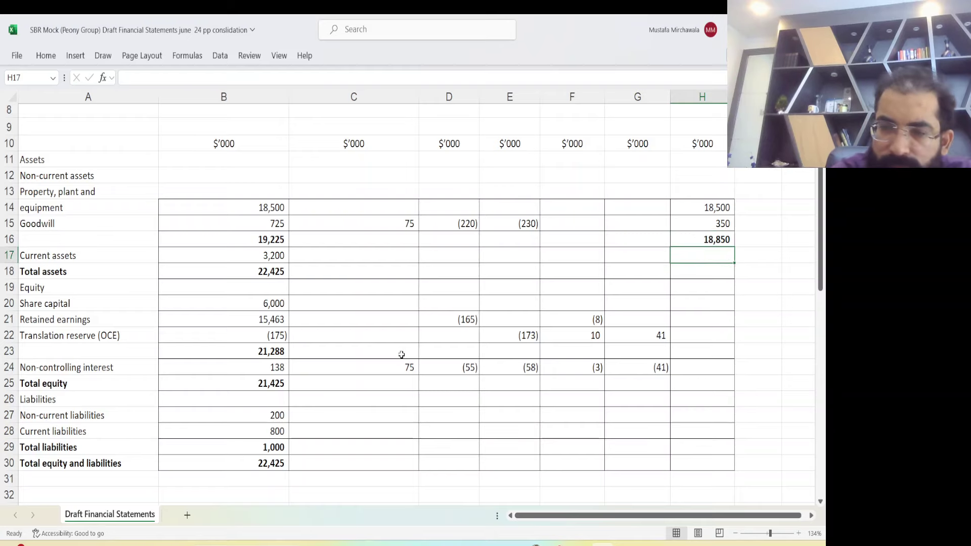
type("=")
key("Left")
key("Left")
key("Left")
key("Left")
key("Left")
key("Left")
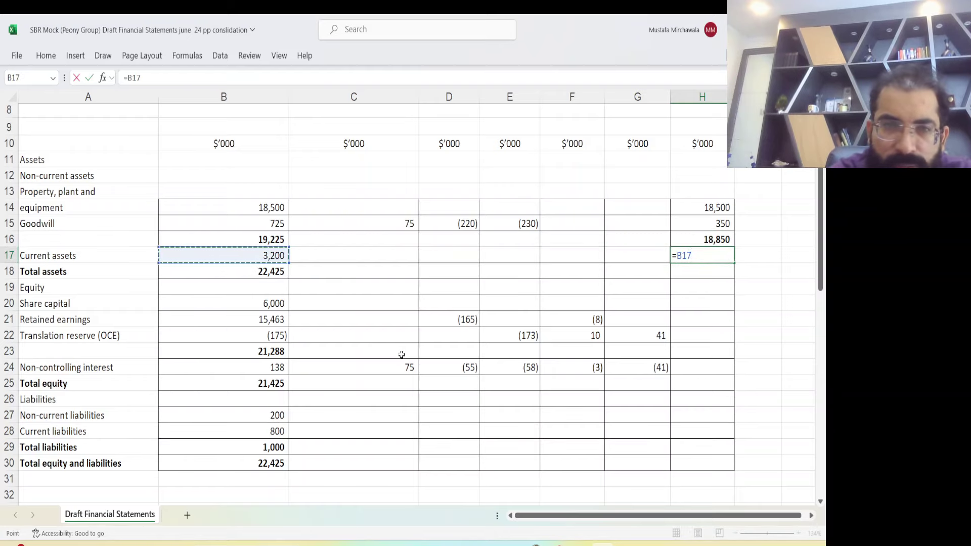
key("Return")
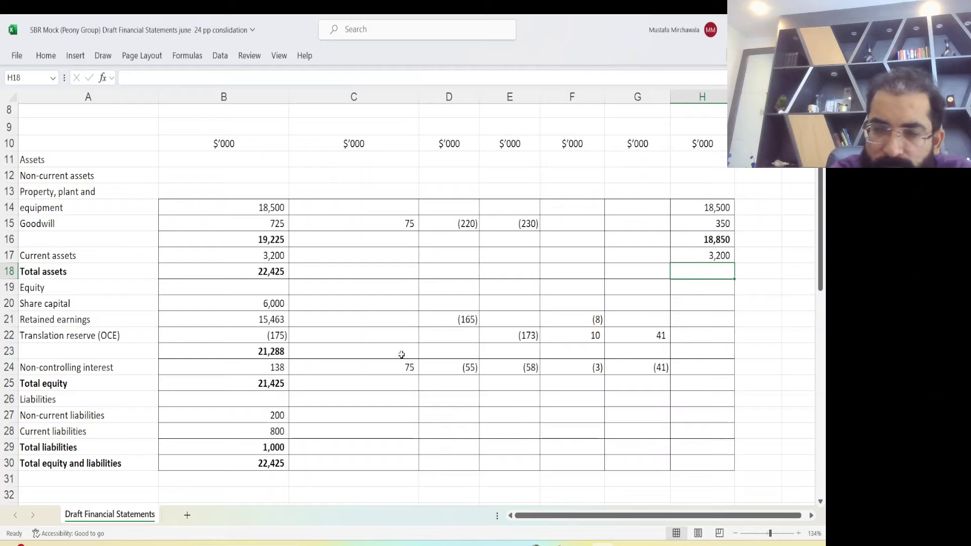
- Calculate revised total assets in H18 with =SUM(H16:H17)
type("=SUM(")
key("Up")
key("Up")
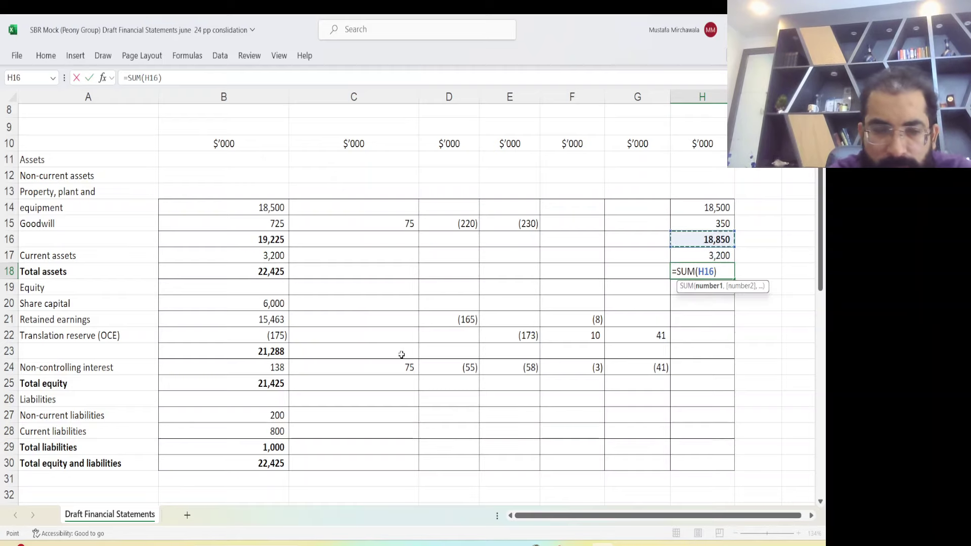
key("shift+Down")
key("Return")
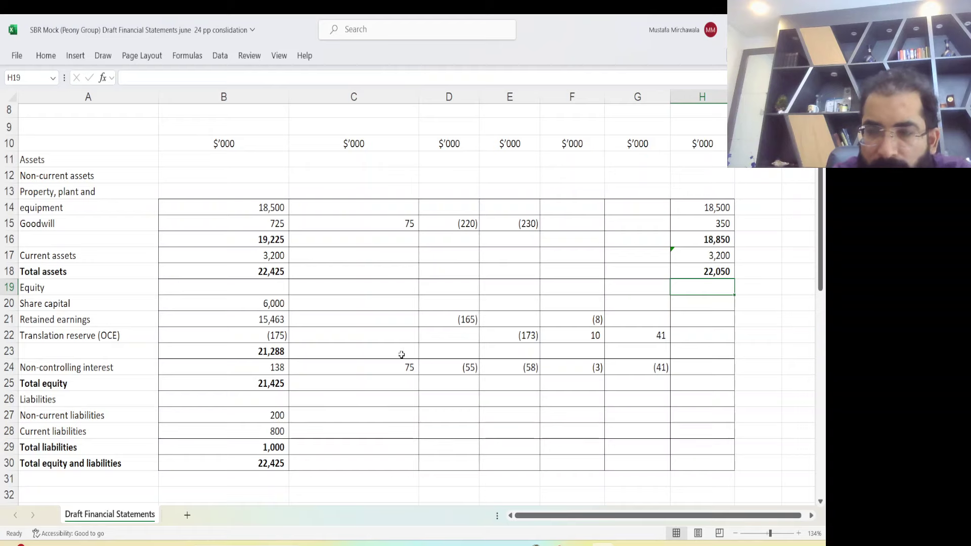
- Carry the draft share capital into the Revised column by entering =B20 in H20
key("Down")
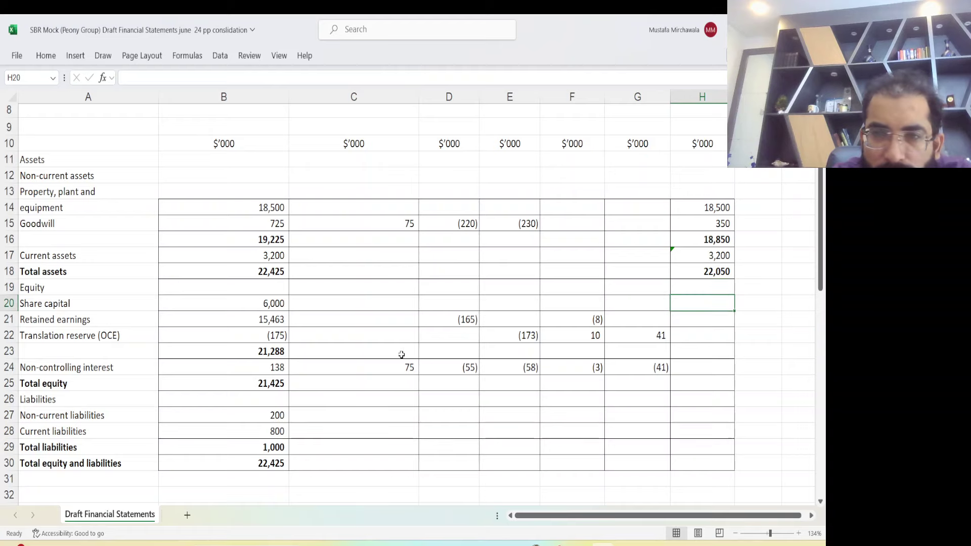
type("=")
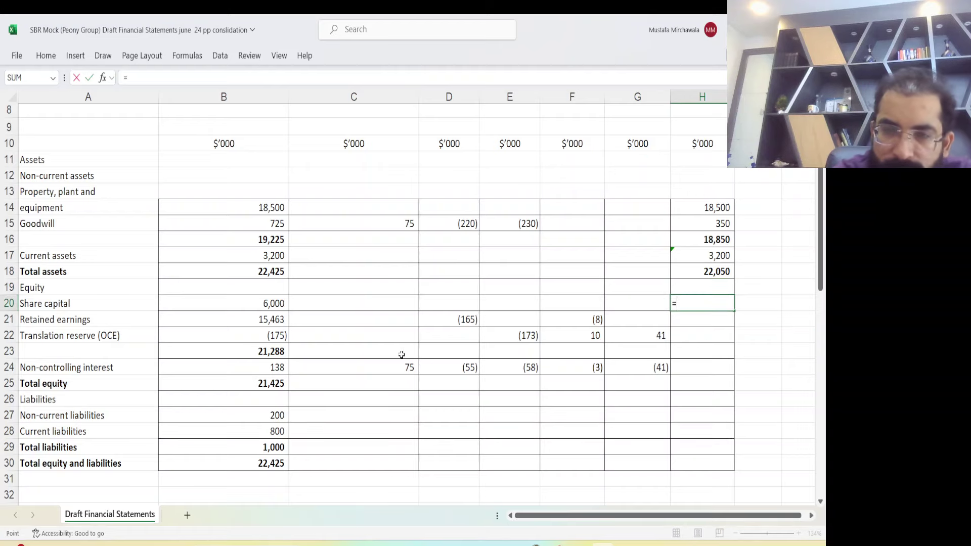
key("Left")
key("Left")
key("Left")
key("Left")
key("Left")
key("Left")
key("Return")
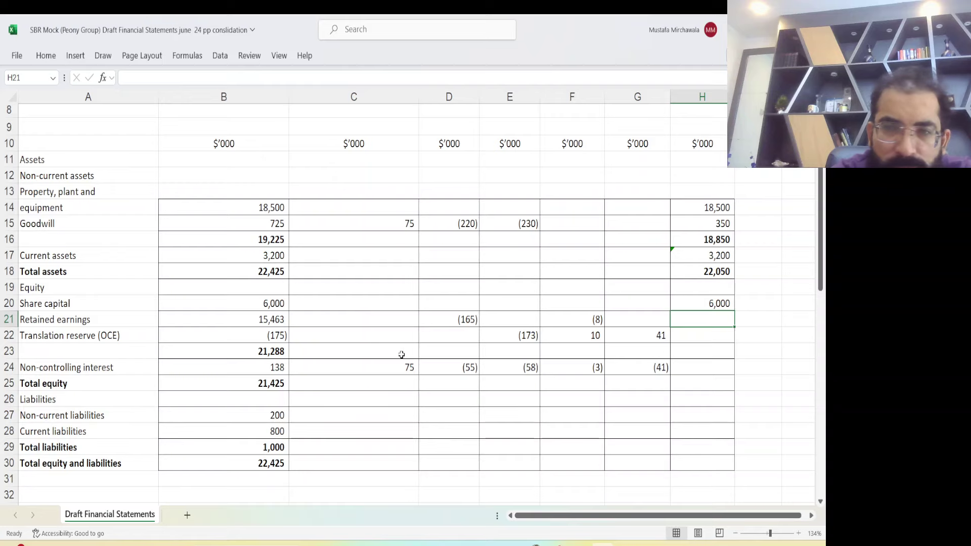
type("=SUM(")
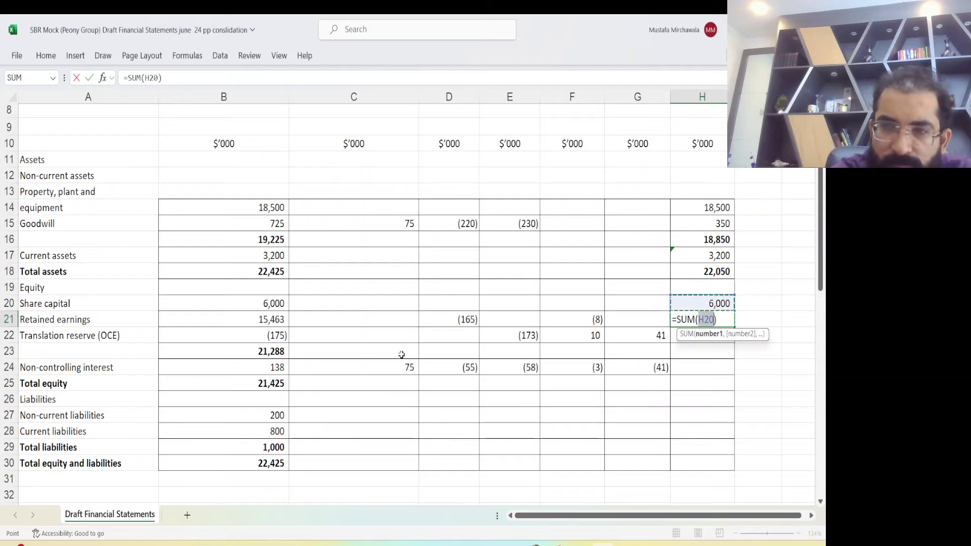
key("Up")
key("Left")
key("Left")
key("Left")
key("Left")
key("Left")
key("Left")
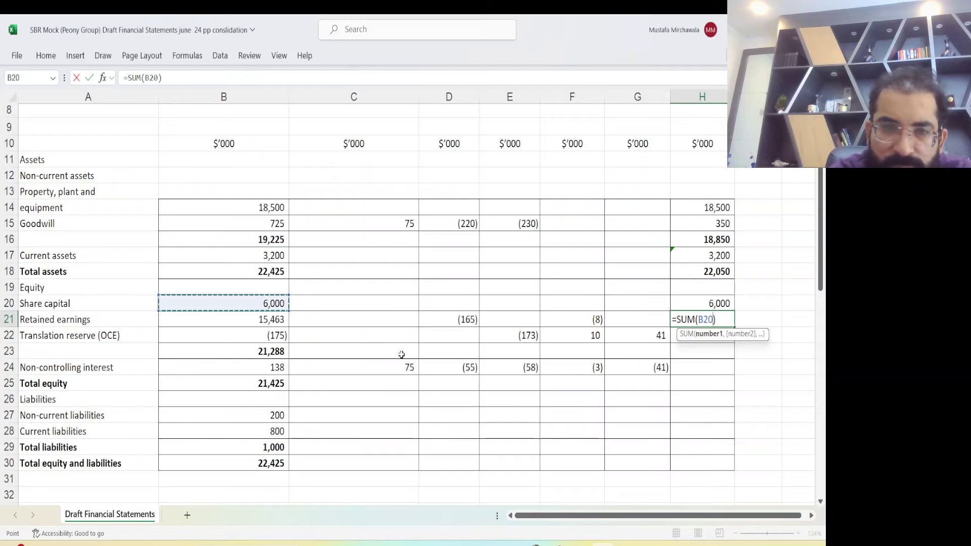
key("Down")
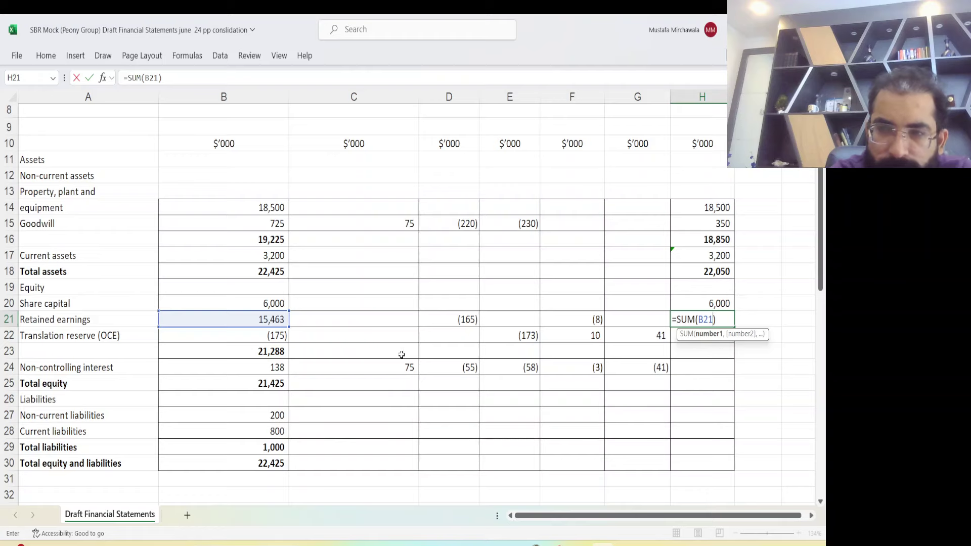
key("ctrl+Return")
key("shift+Right")
key("shift+Left")
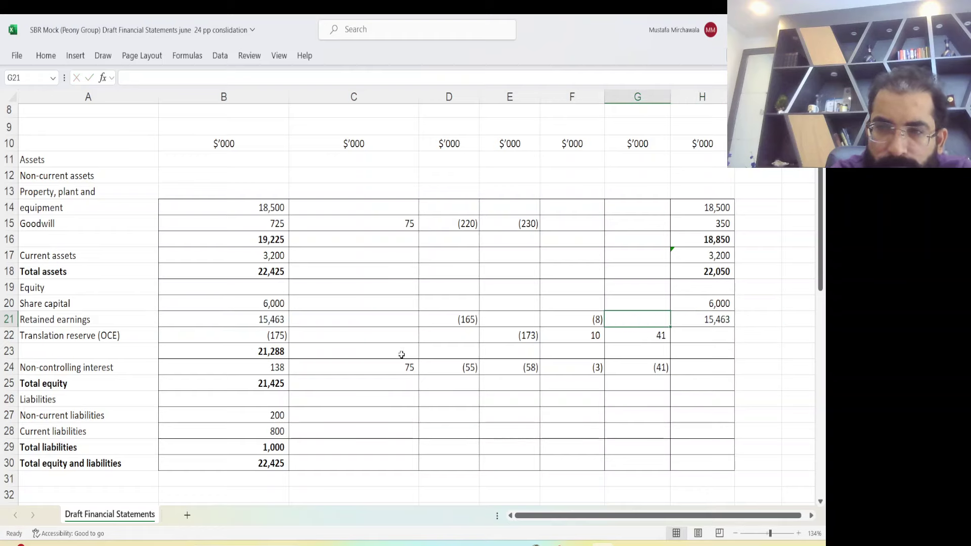
key("F2")
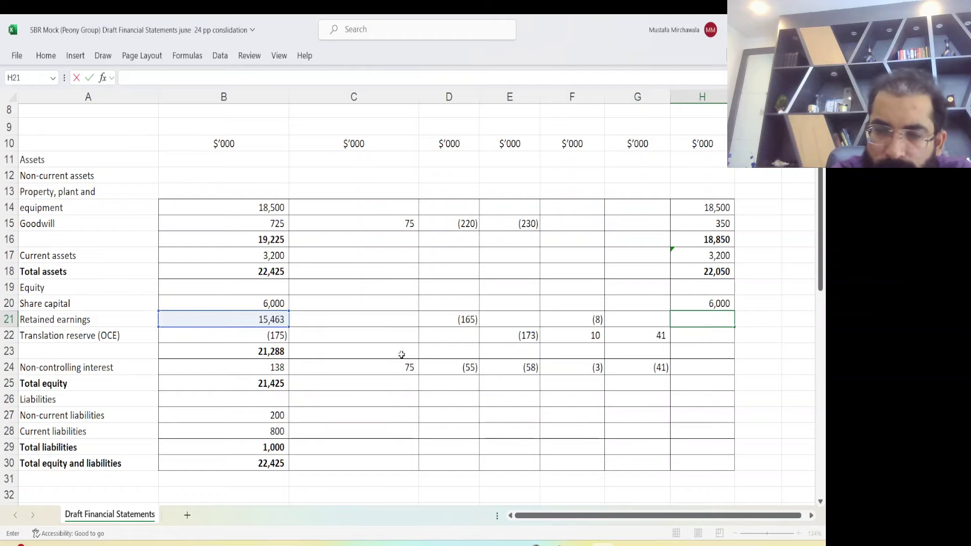
key("ctrl+Return")
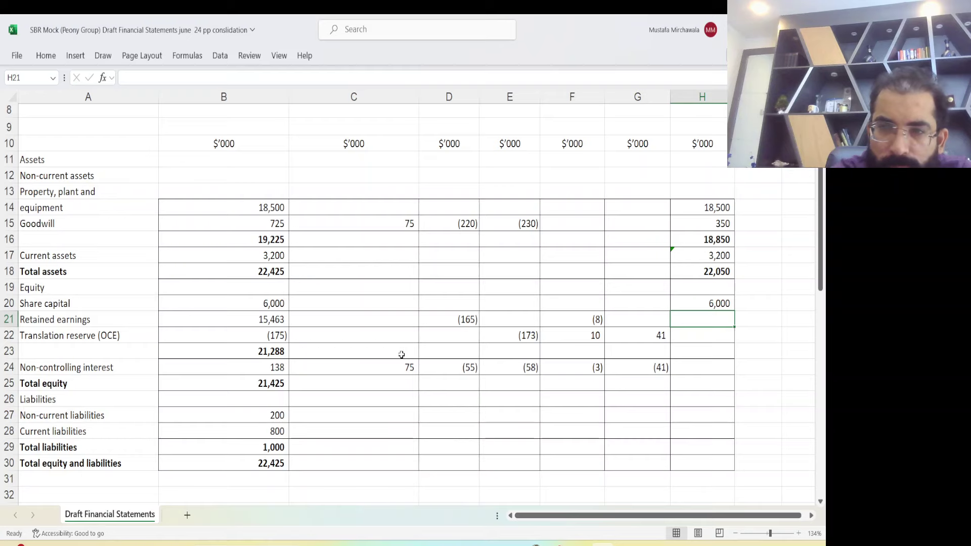
- Calculate revised retained earnings in H21 with =SUM(B21:F21)
type("=SUM(")
key("Up")
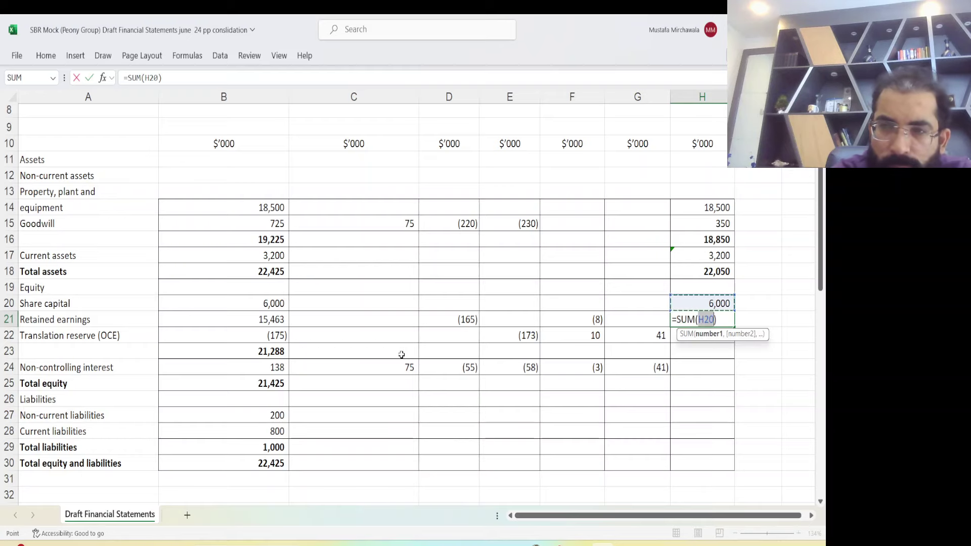
key("Left")
key("Left")
key("Left")
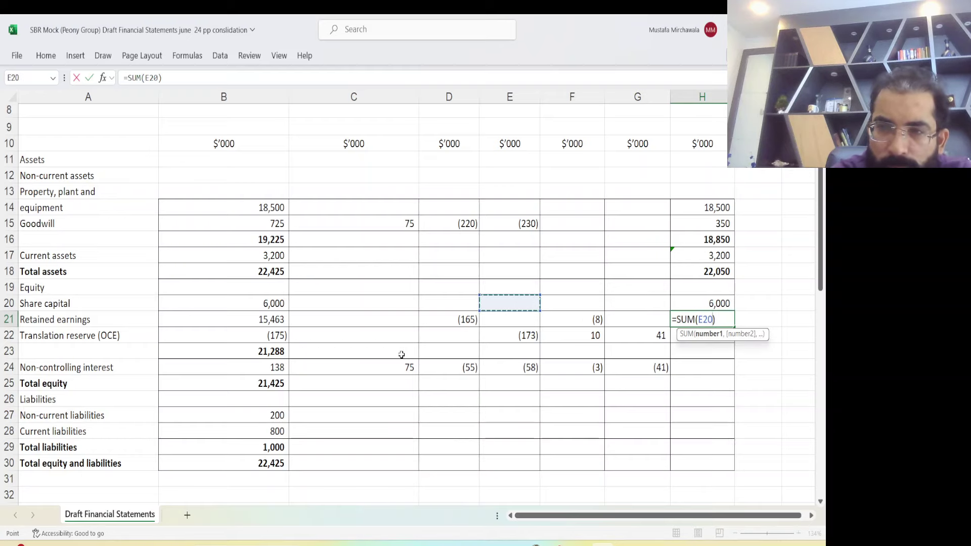
key("Down")
key("Left")
key("Left")
key("Left")
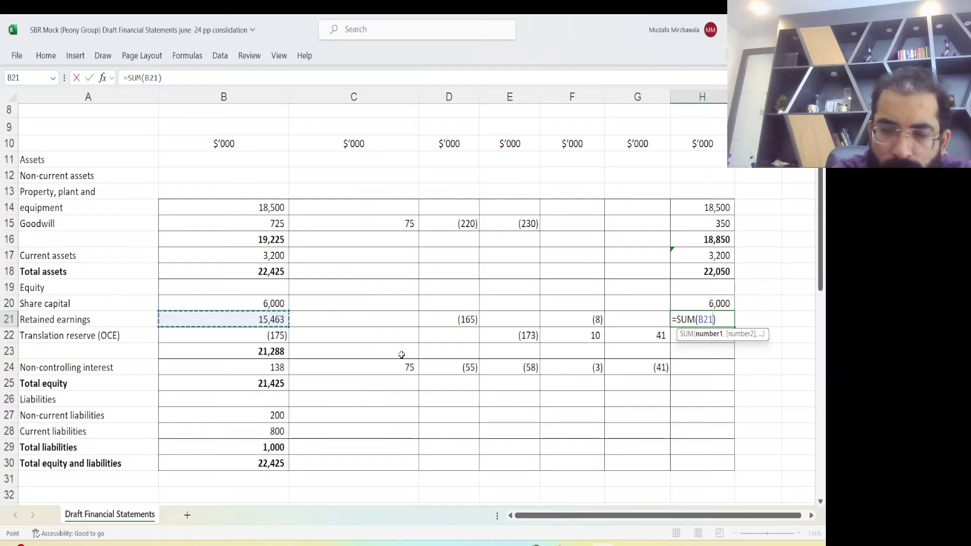
key("shift+Right")
key("shift+Right")
key("shift+Right")
key("shift+Right")
key("shift+Right")
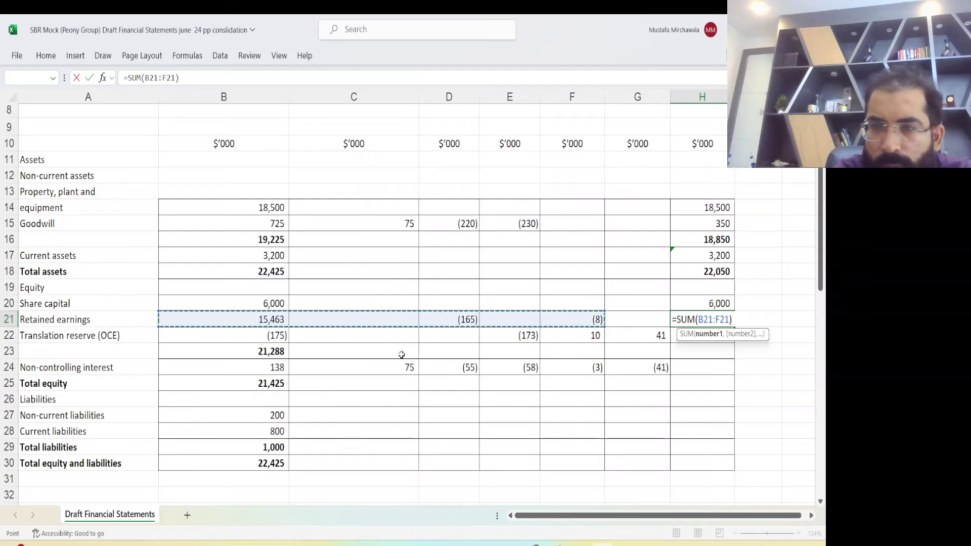
key("Return")
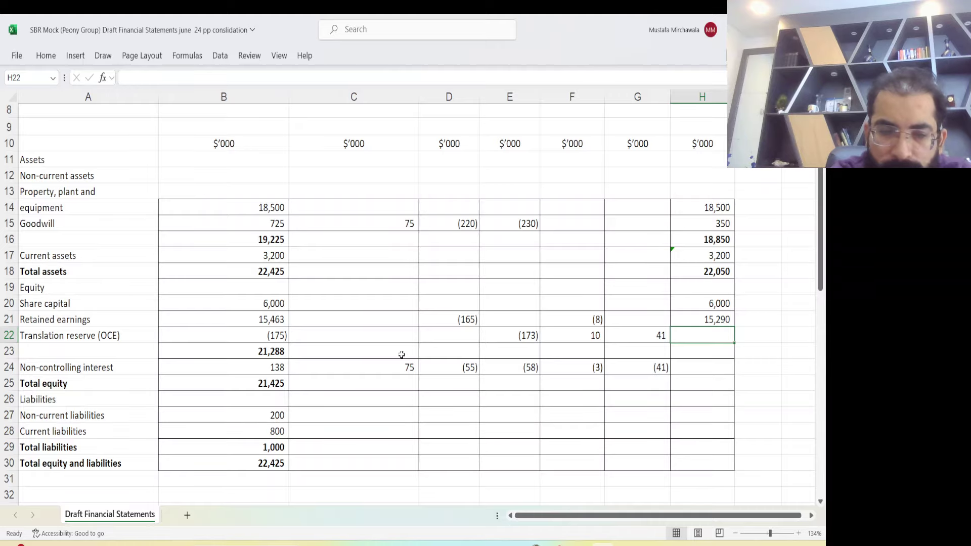
key("super+plus")
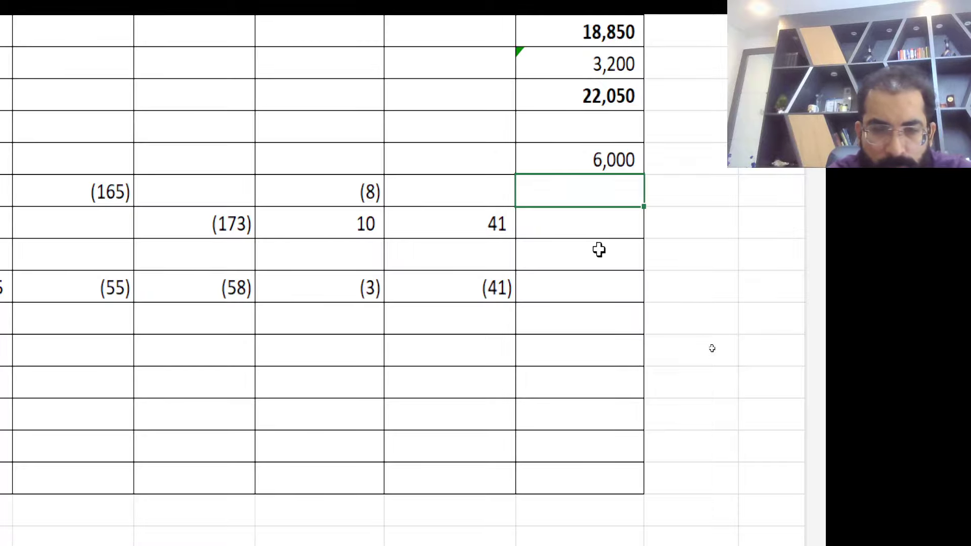
key("super")
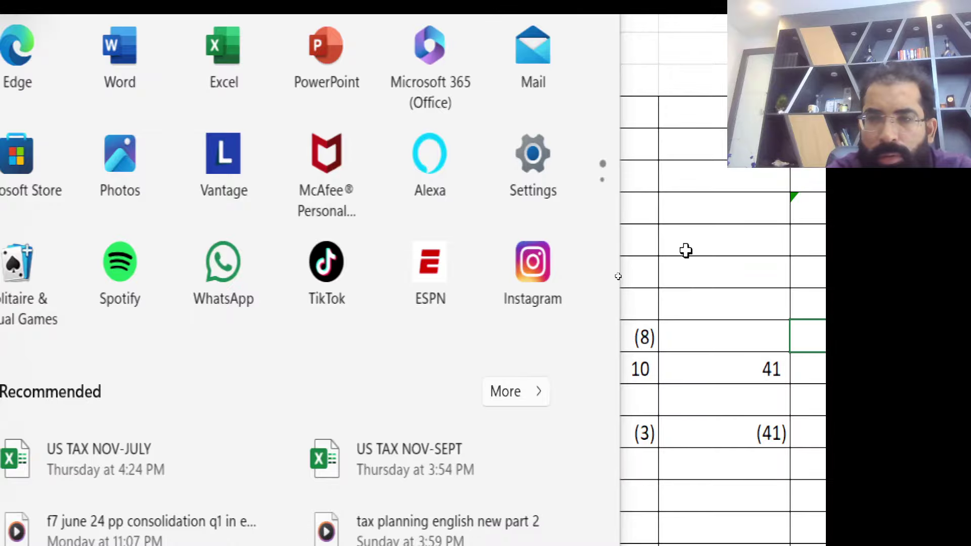
left_click(686, 251)
scroll(500, 435, "down", 1)
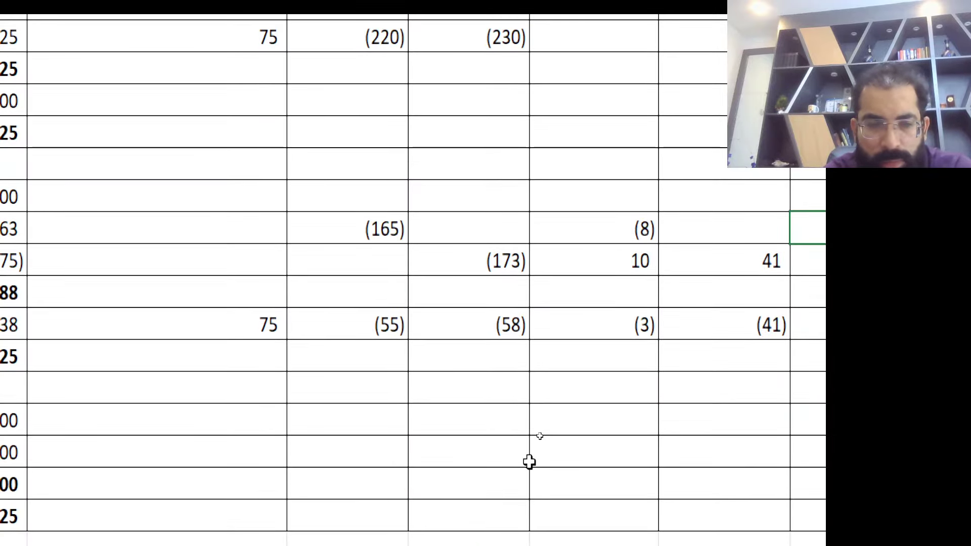
key("super+Tab")
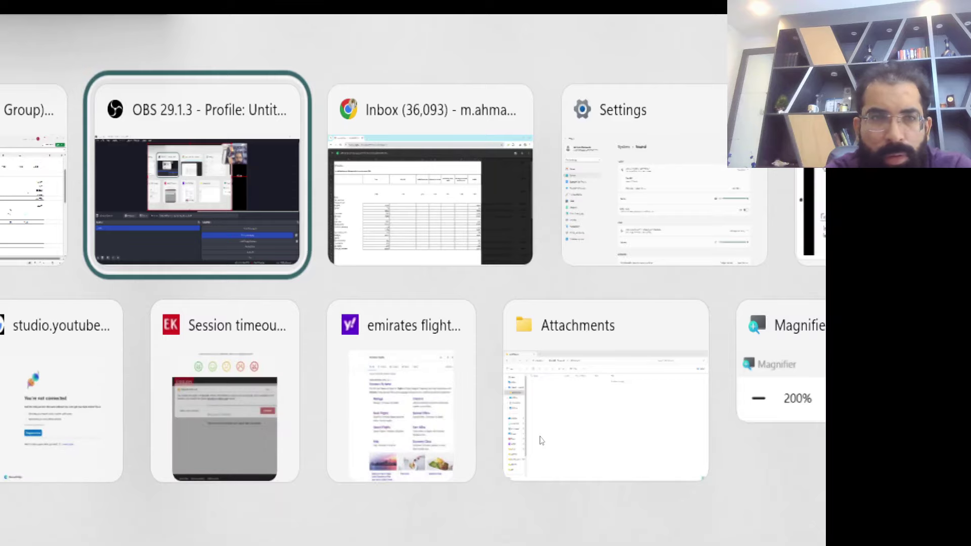
key("Return")
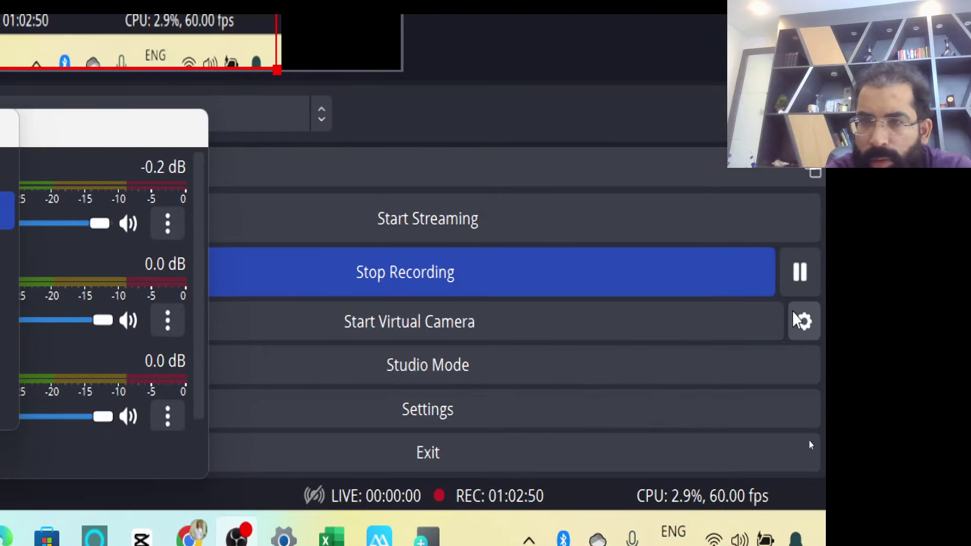
left_click(804, 283)
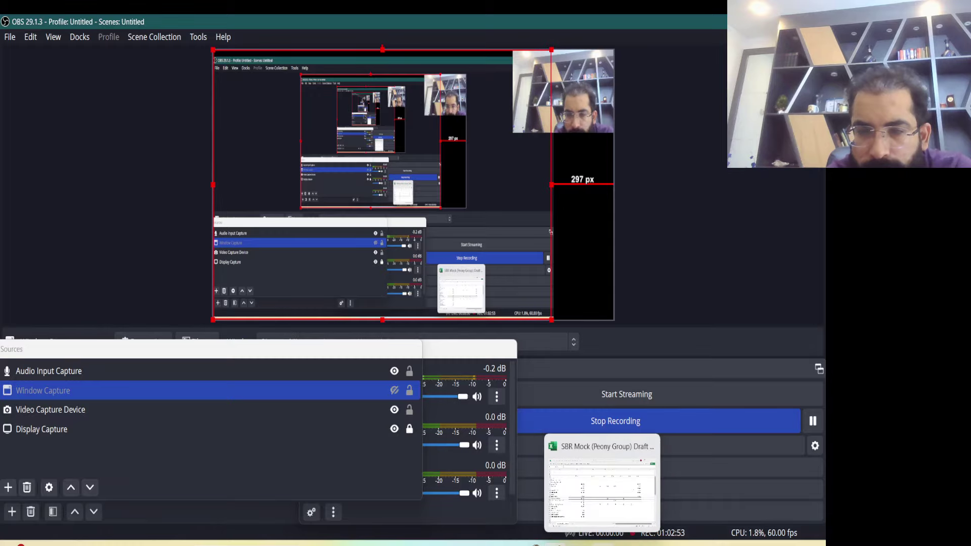
left_click(602, 545)
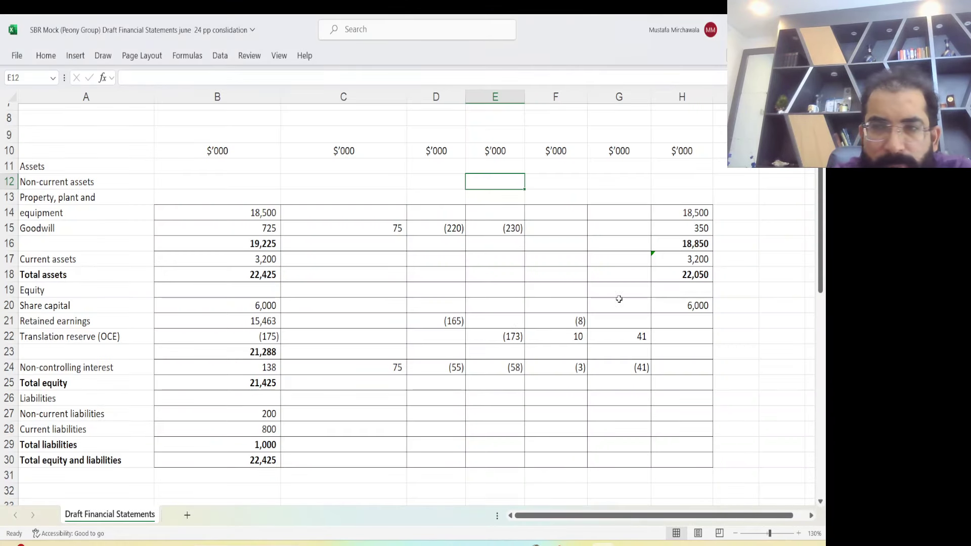
- Enter =SUM(B21:F21) in H21 to combine the draft retained earnings with their adjustments
left_click(668, 322)
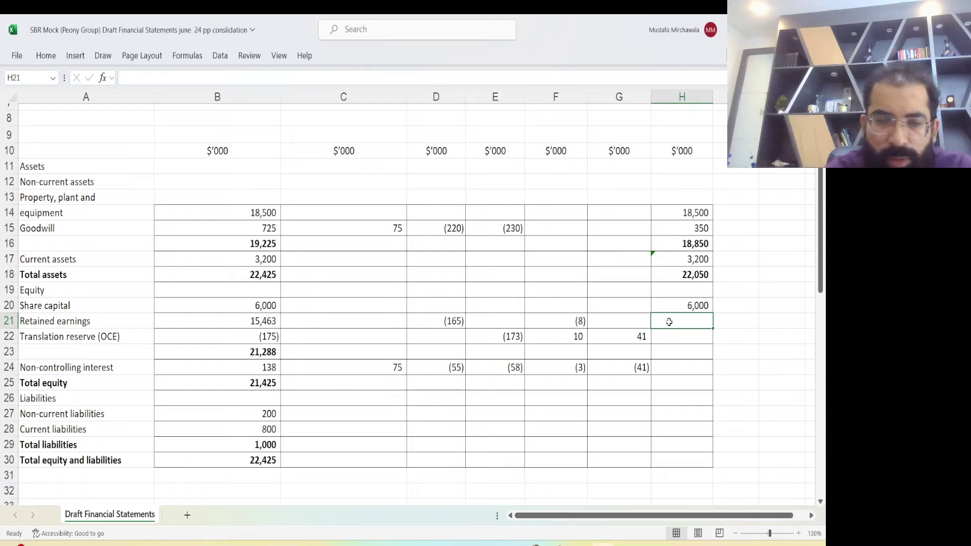
type("=SUM(")
key("Up")
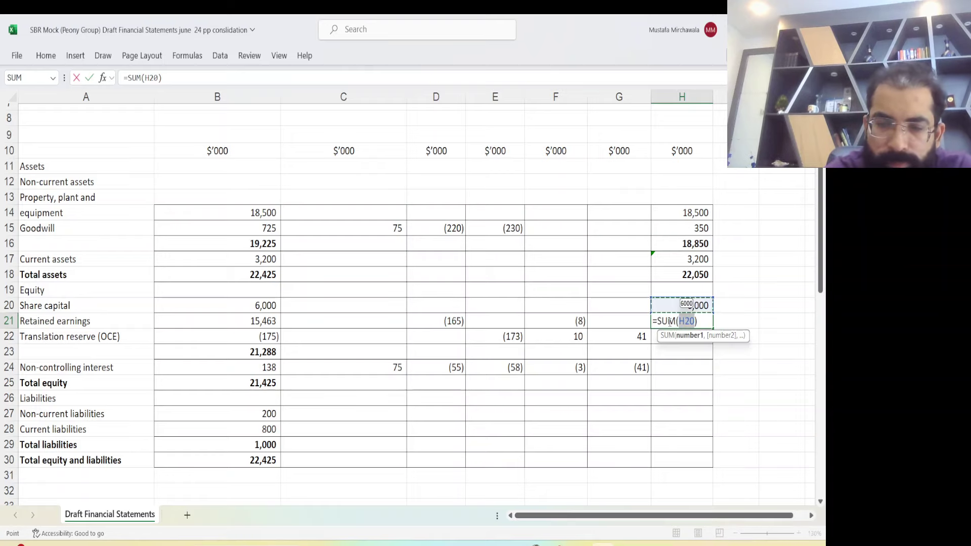
key("Left")
key("Left")
key("Left")
key("Left")
key("Left")
key("Left")
key("Down")
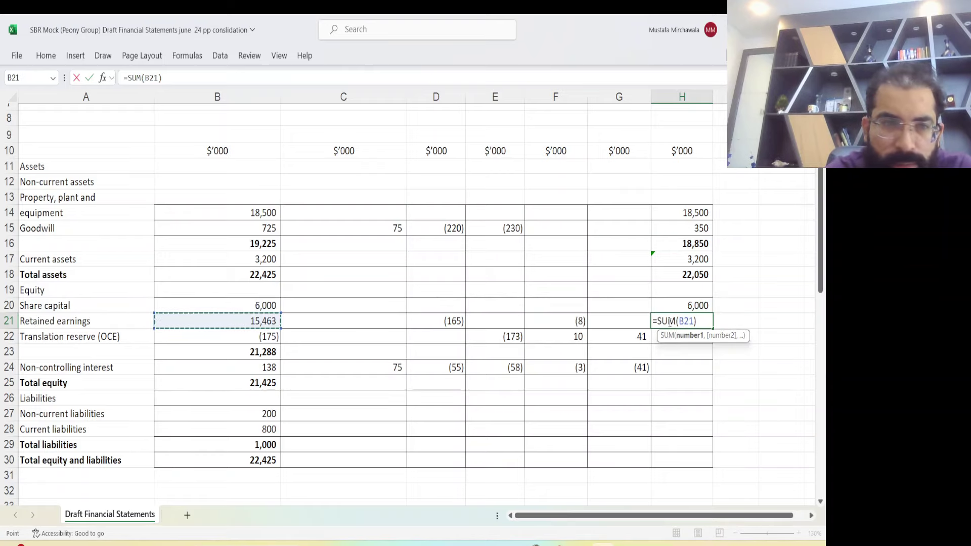
key("shift+Right")
key("shift+Right")
key("shift+Right")
key("shift+Right")
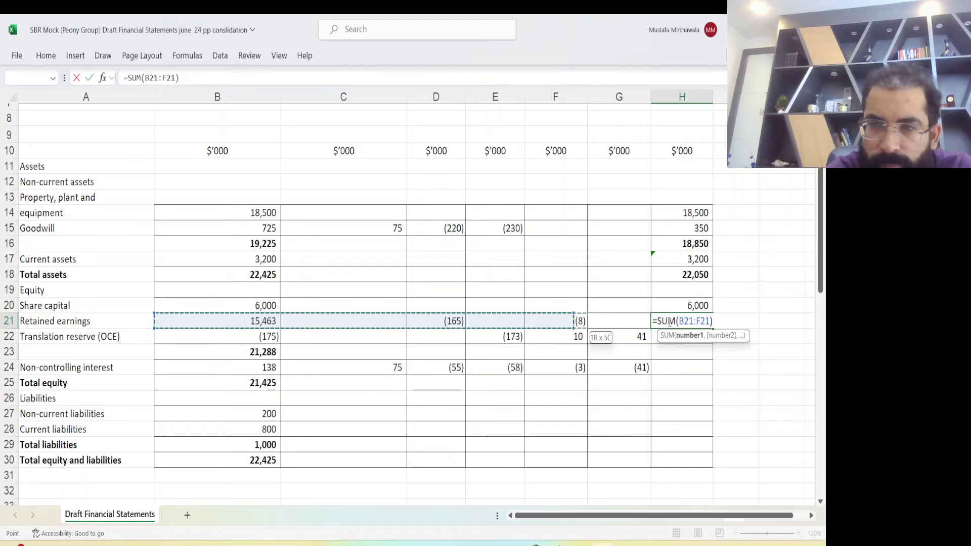
key("Return")
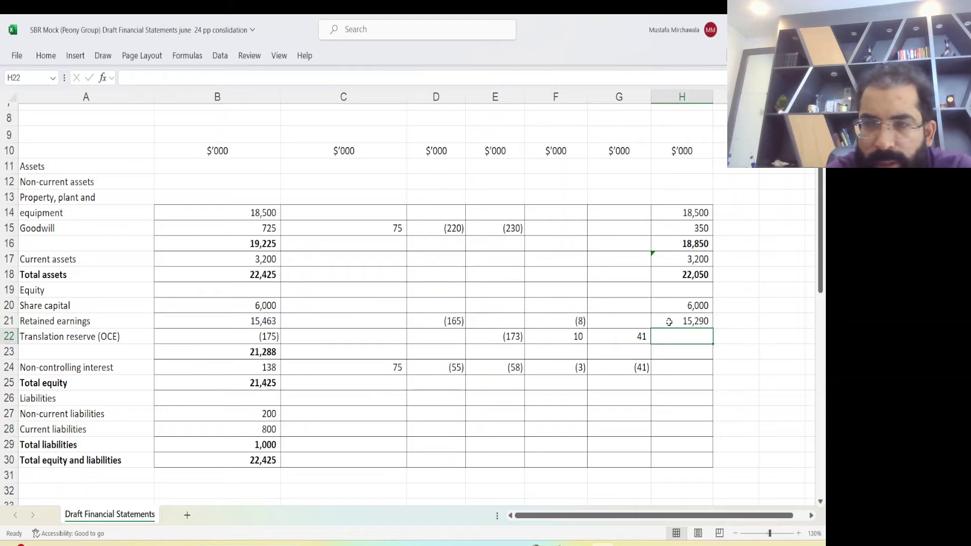
- Calculate the revised translation reserve in H22 with =SUM(B22:G22), including the draft figure and all adjustment columns
key("alt+equal")
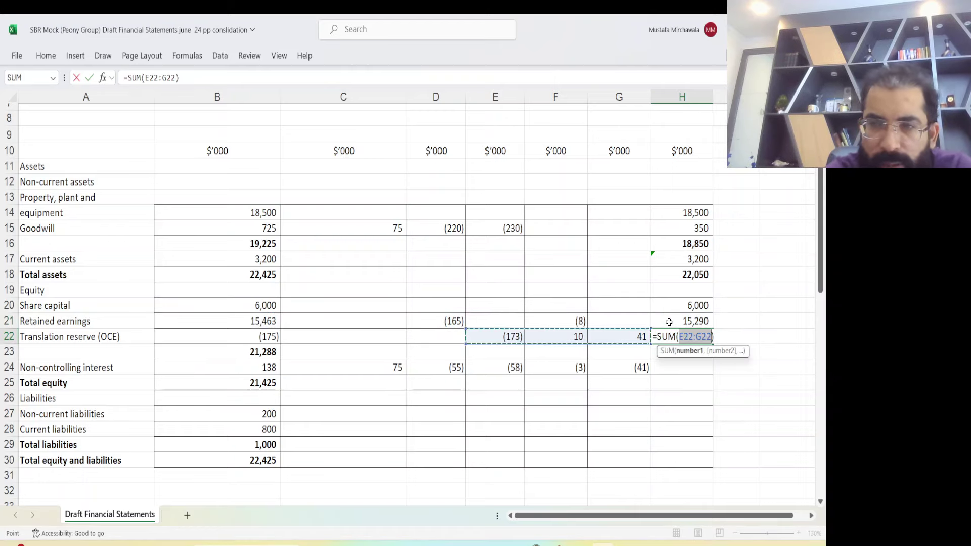
key("Left")
key("Left")
key("Left")
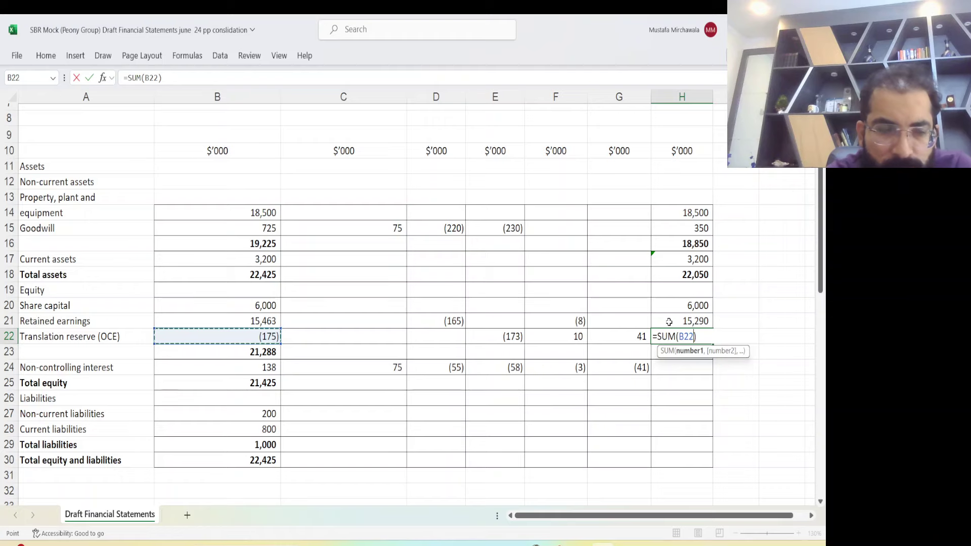
key("shift+Right")
key("shift+Right")
key("shift+Right")
key("shift+Right")
key("shift+Right")
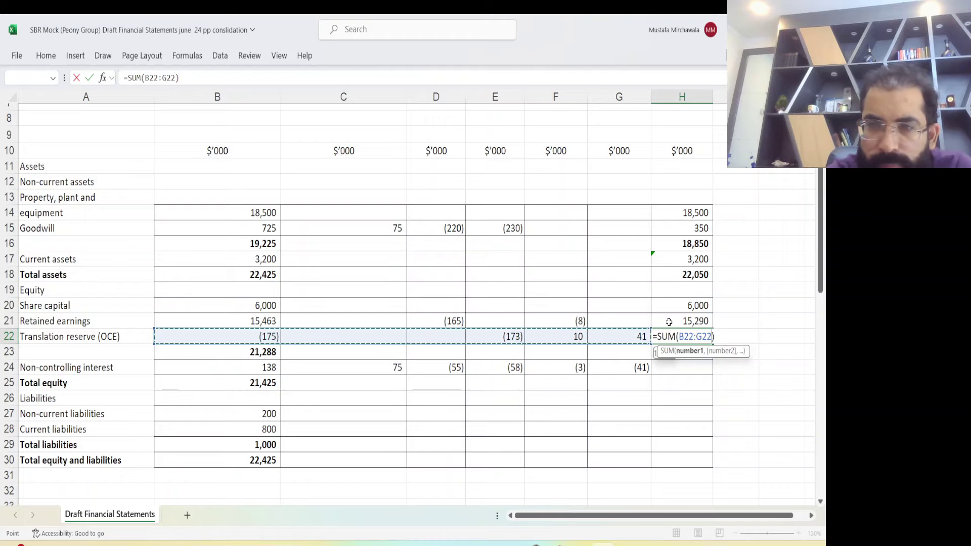
key("Return")
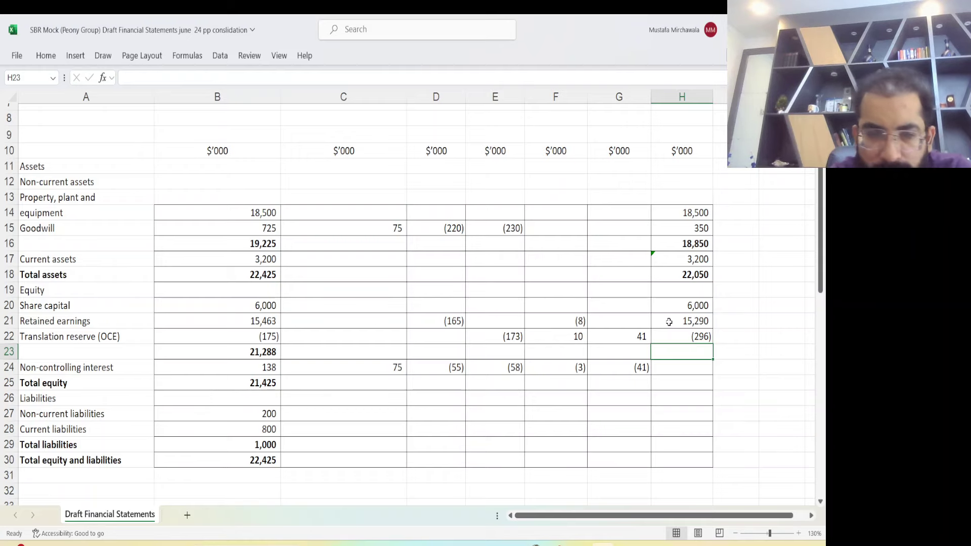
- In the Revised column, subtotal equity in H23 with =SUM(H20:H22) and calculate non-controlling interest in H24 with =SUM(B24:G24)
key("alt+equal")
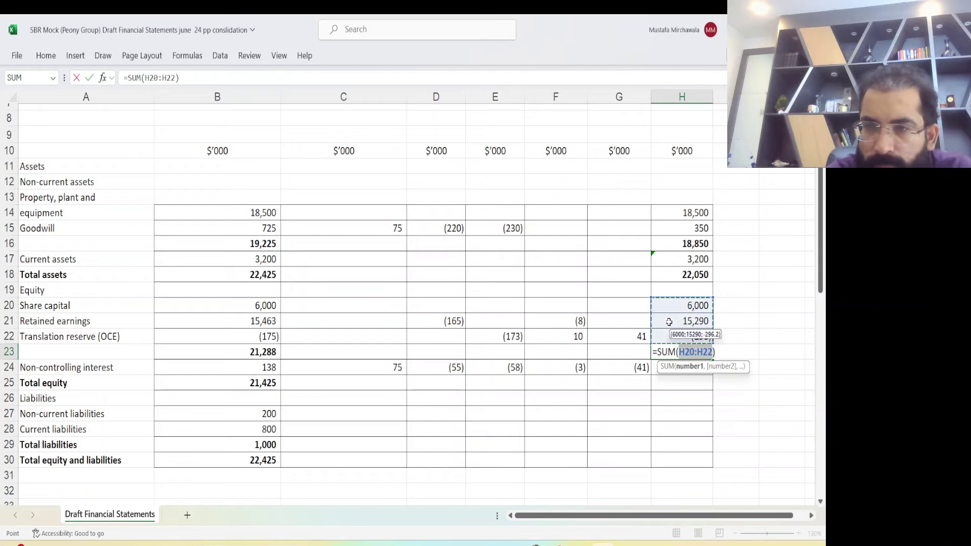
key("Return")
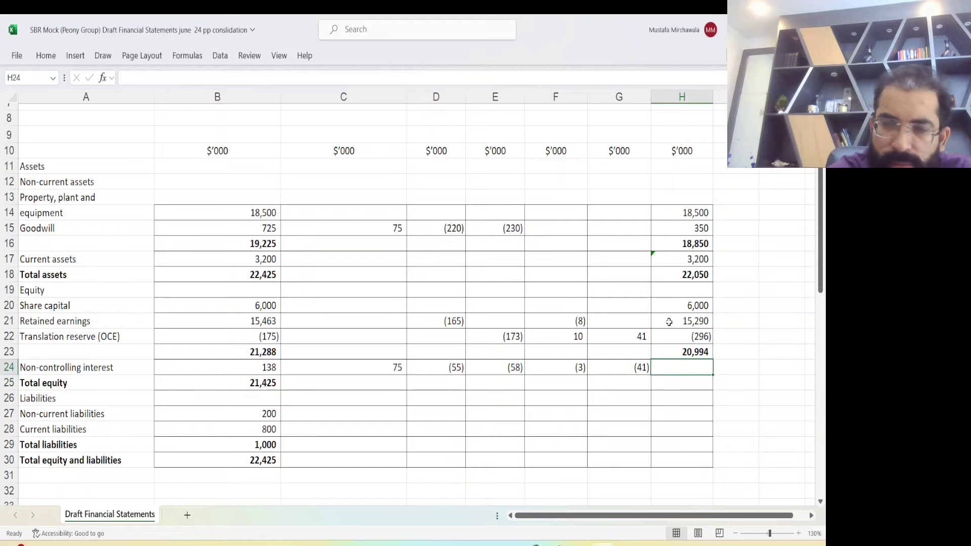
key("alt+equal")
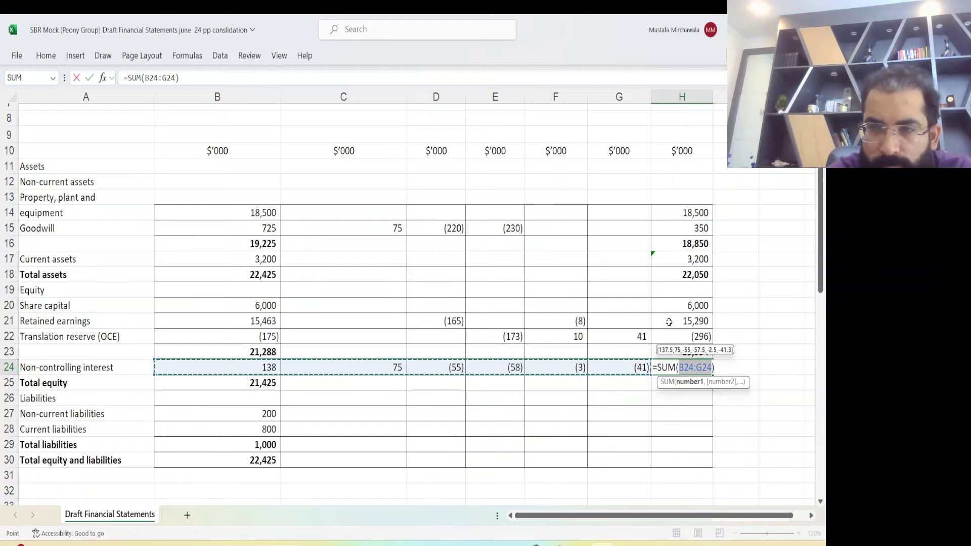
key("Return")
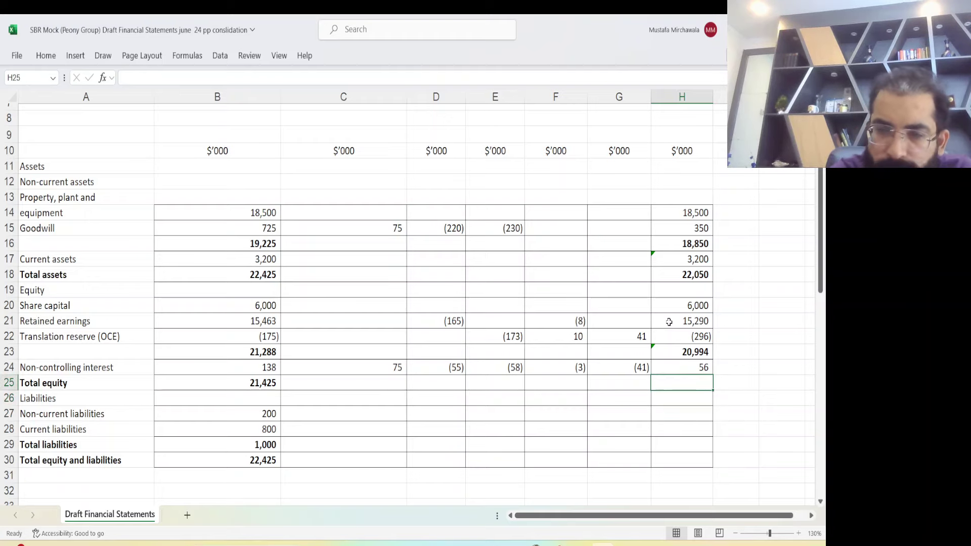
- Calculate revised total equity in H25 with =SUM(H23:H24)
type("=SUM(")
key("Up")
key("shift+Up")
type(")")
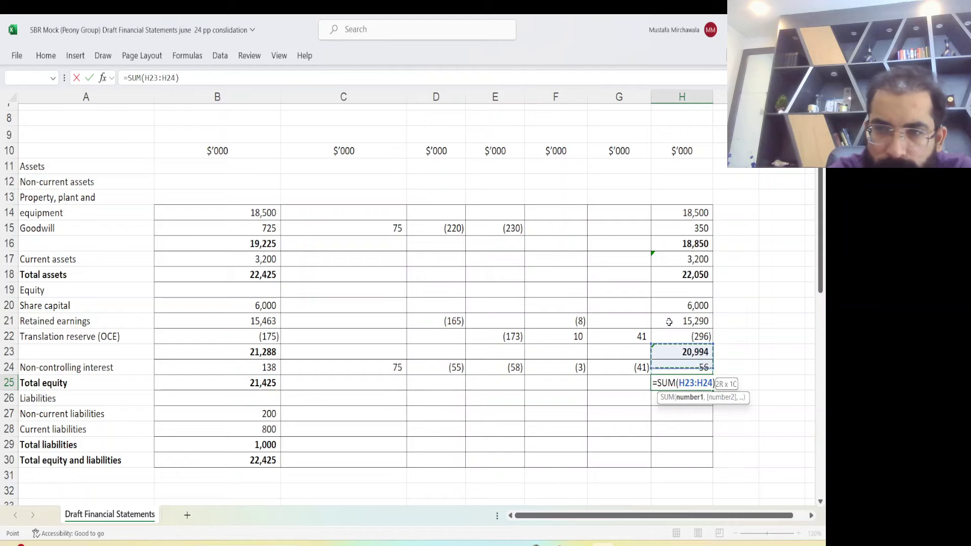
key("Return")
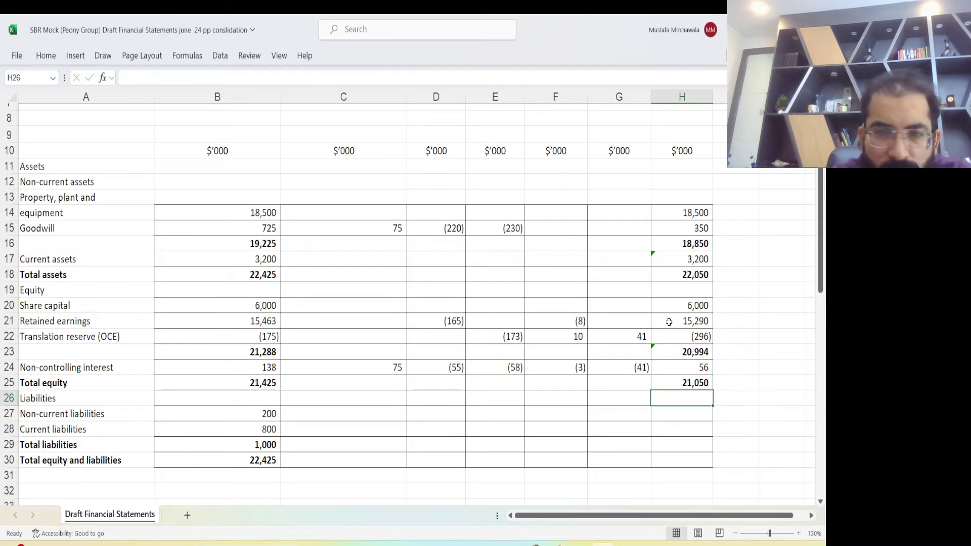
- Carry the draft non-current liabilities into the Revised column by linking H27 to B27
key("Down")
key("Up")
key("Down")
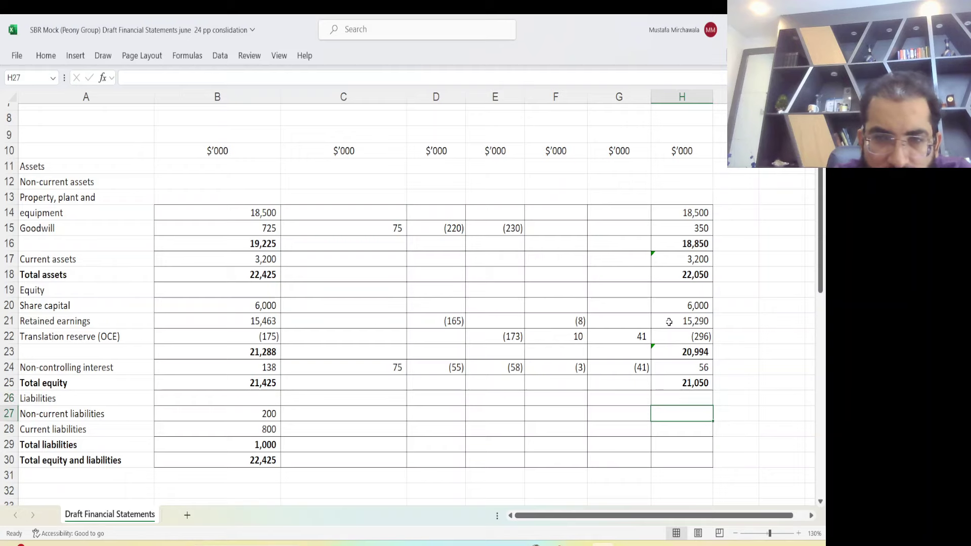
type("=")
key("Left")
key("Left")
key("Left")
key("Left")
key("Left")
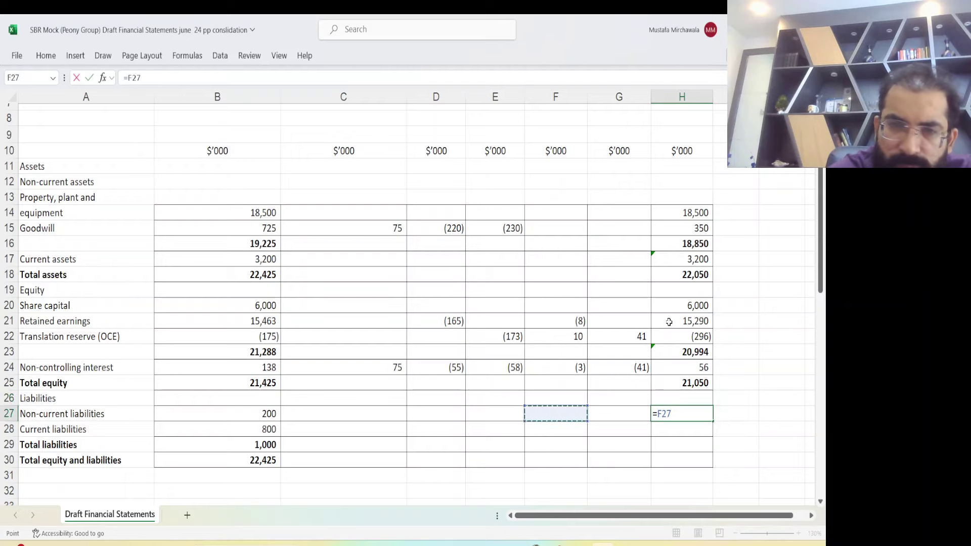
key("Left")
key("Return")
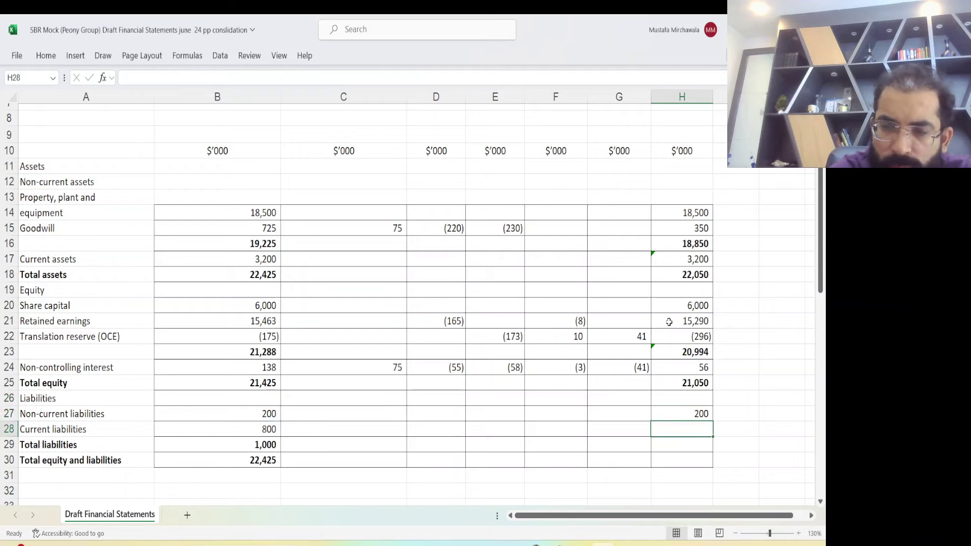
- Carry the draft current liabilities into the Revised column by linking H28 to B28
type("=")
key("Left")
key("Left")
key("Left")
key("Left")
key("Left")
key("Left")
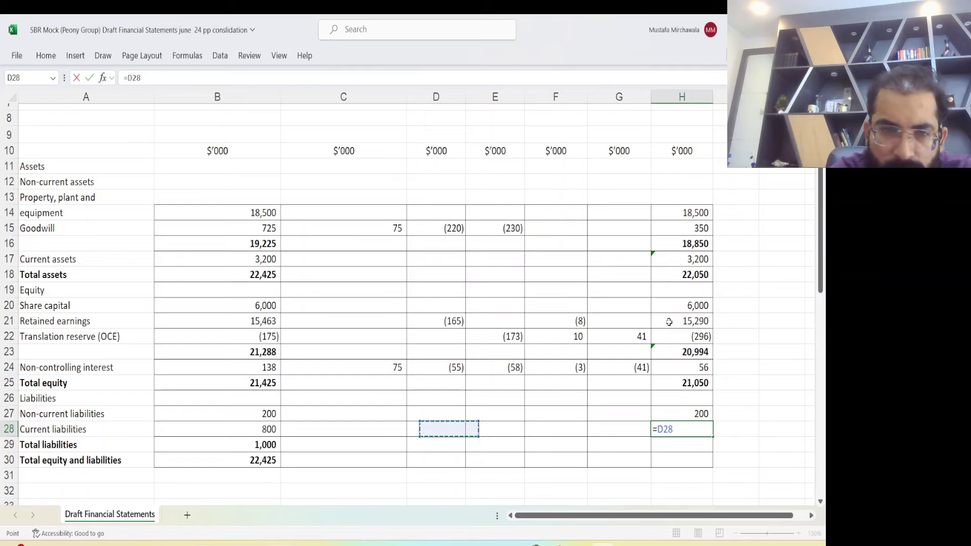
key("Return")
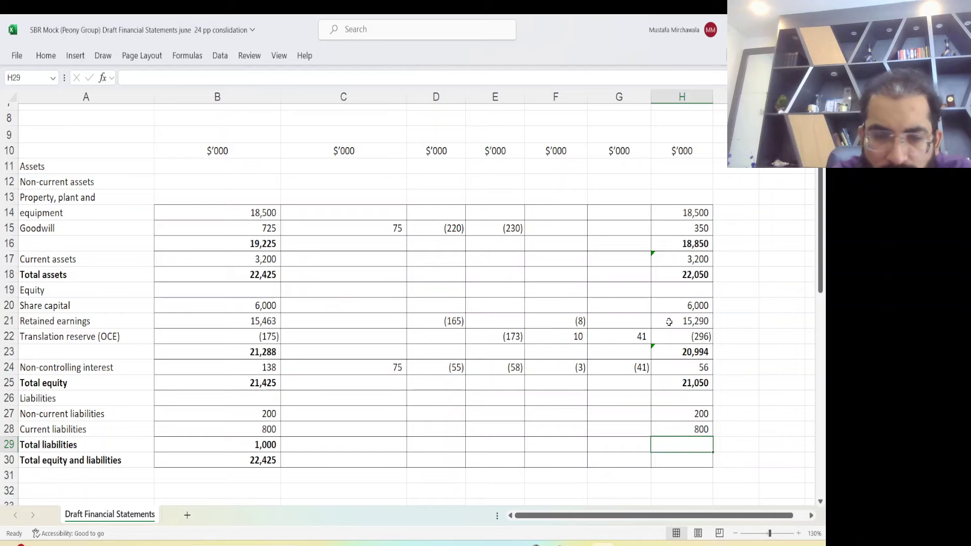
- Enter =SUM(H25:H28) in H29 to add revised total equity and the two liability figures
type("=SUM(")
key("Up")
key("Up")
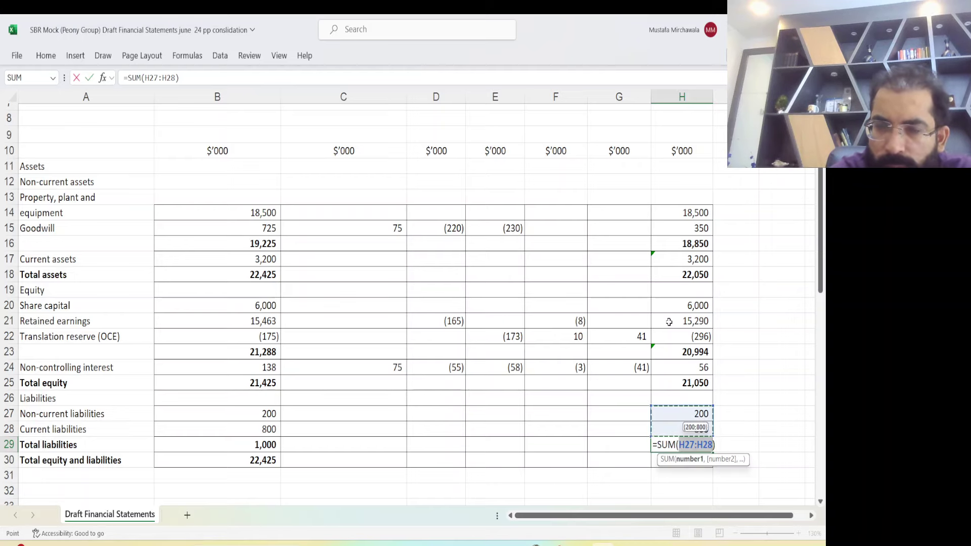
key("Up")
key("Up")
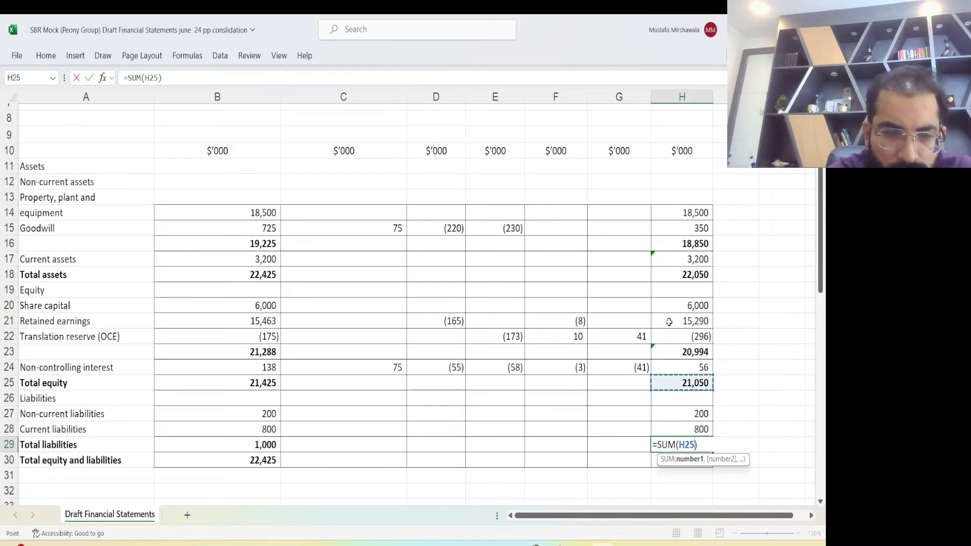
key("shift+Down")
key("shift+Down")
key("shift+Down")
key("Return")
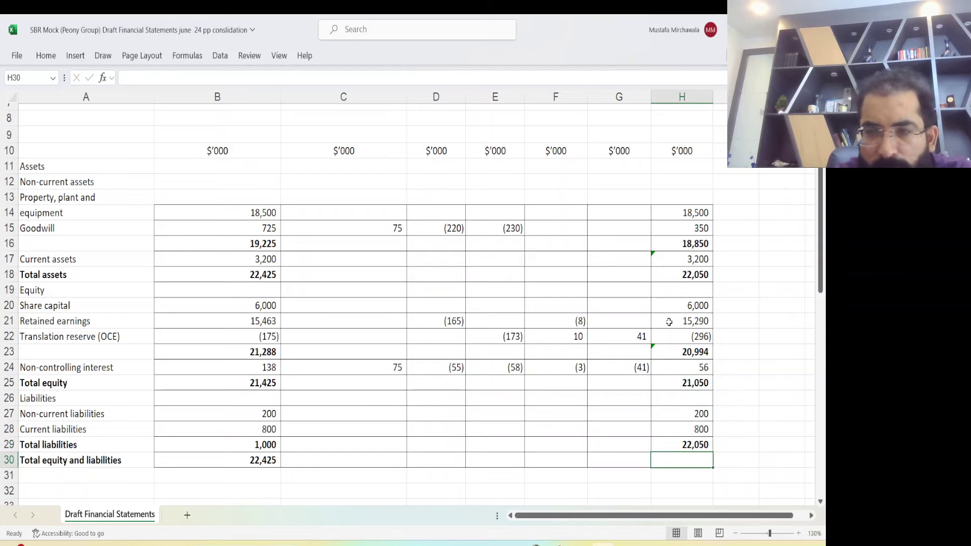
key("Up")
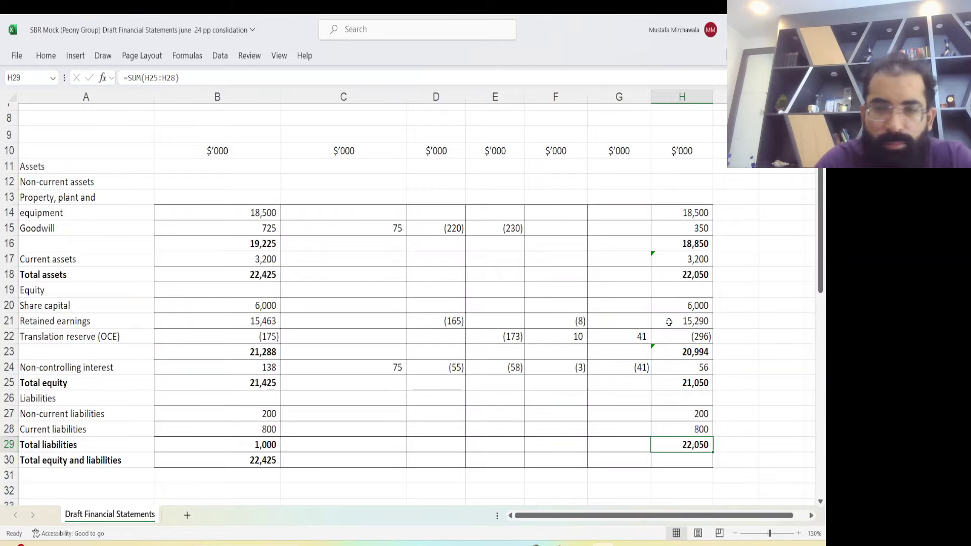
scroll(571, 275, "up", 2)
scroll(571, 275, "down", 1)
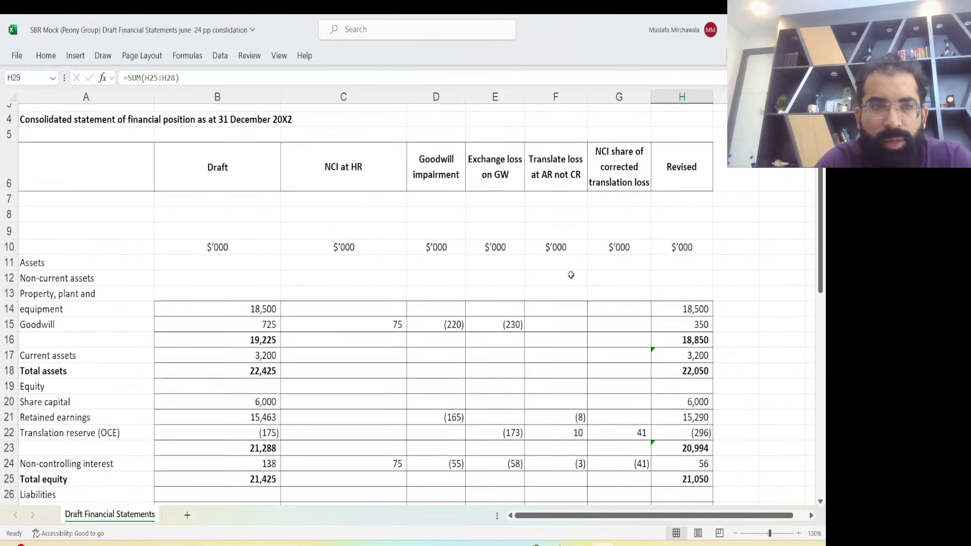
scroll(577, 275, "down", 3)
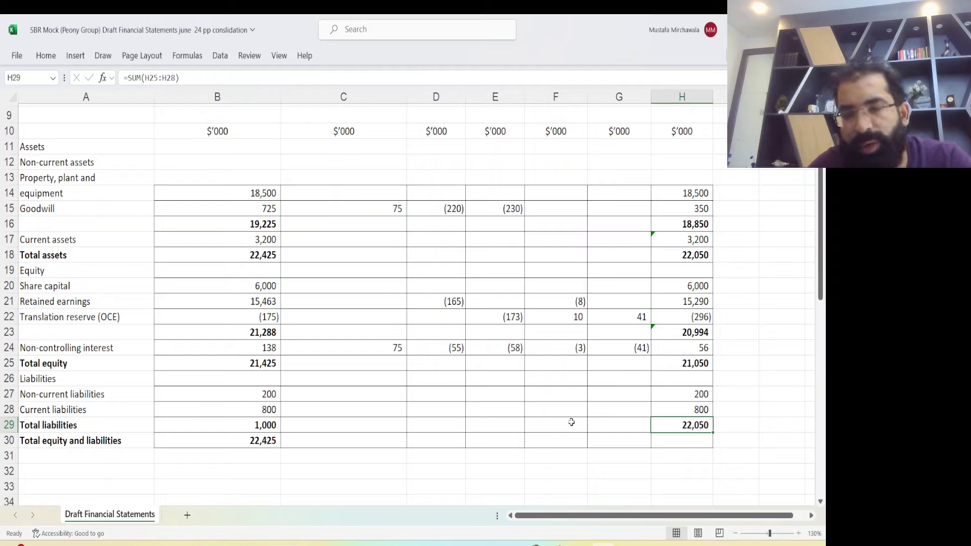
mouse_move(601, 545)
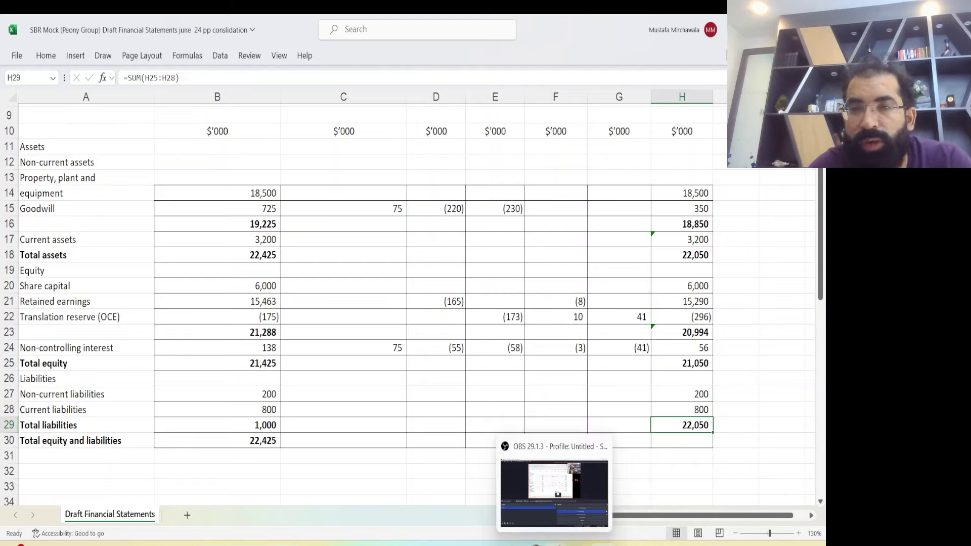
left_click(555, 545)
left_click(813, 421)
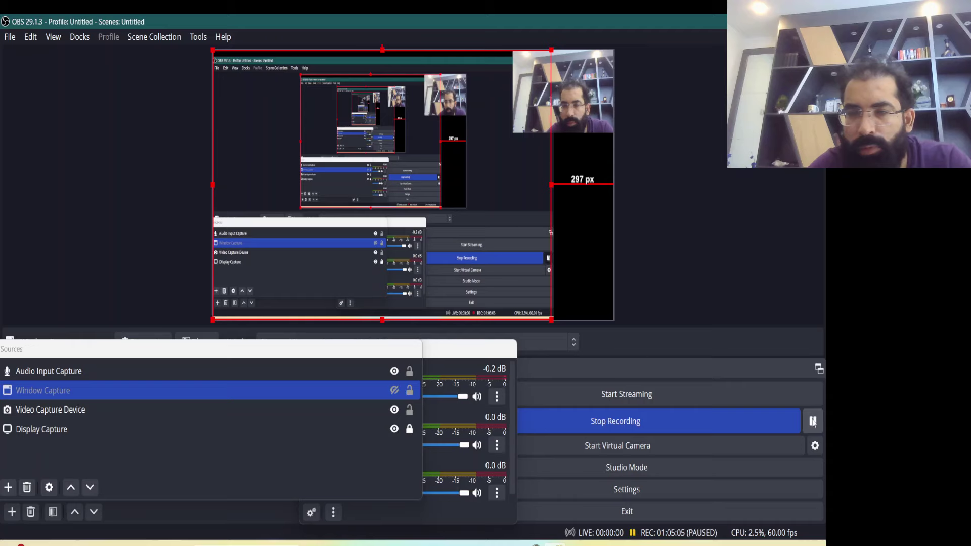